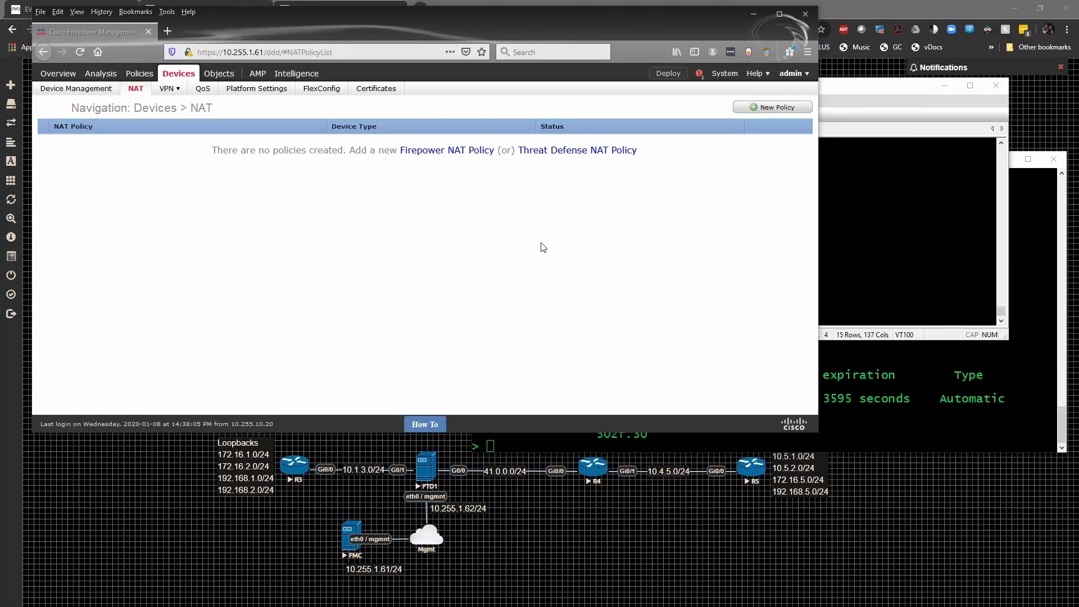
- Create and save a Threat Defense NAT policy named FTD1_DYNAMIC_NAT targeting device FTD1, and start adding a rule to it
left_click(774, 112)
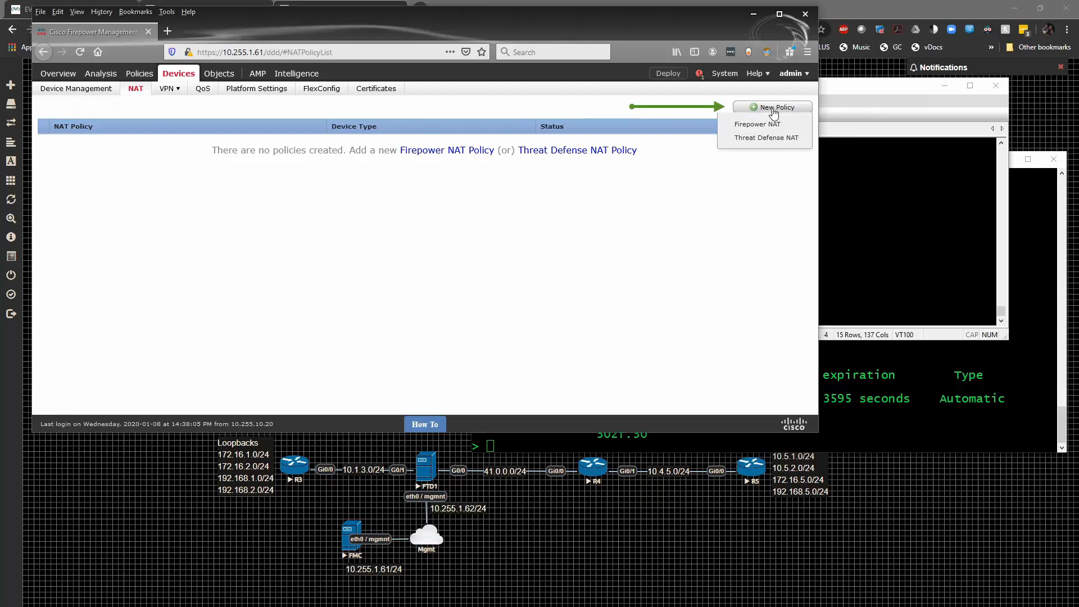
left_click(765, 138)
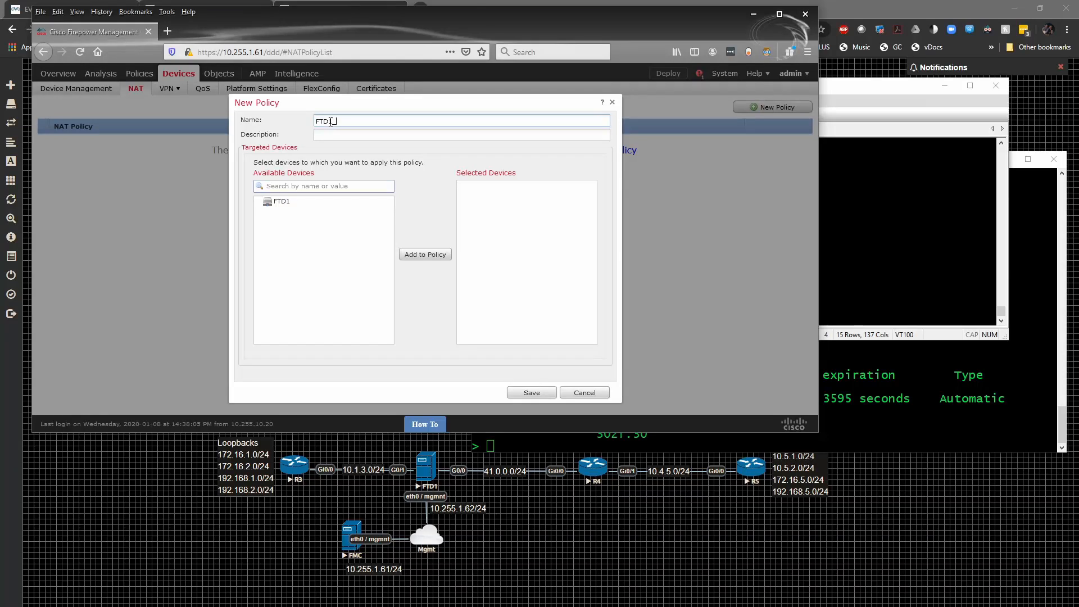
type("_NAT")
type("_")
left_click(284, 201)
left_click(448, 256)
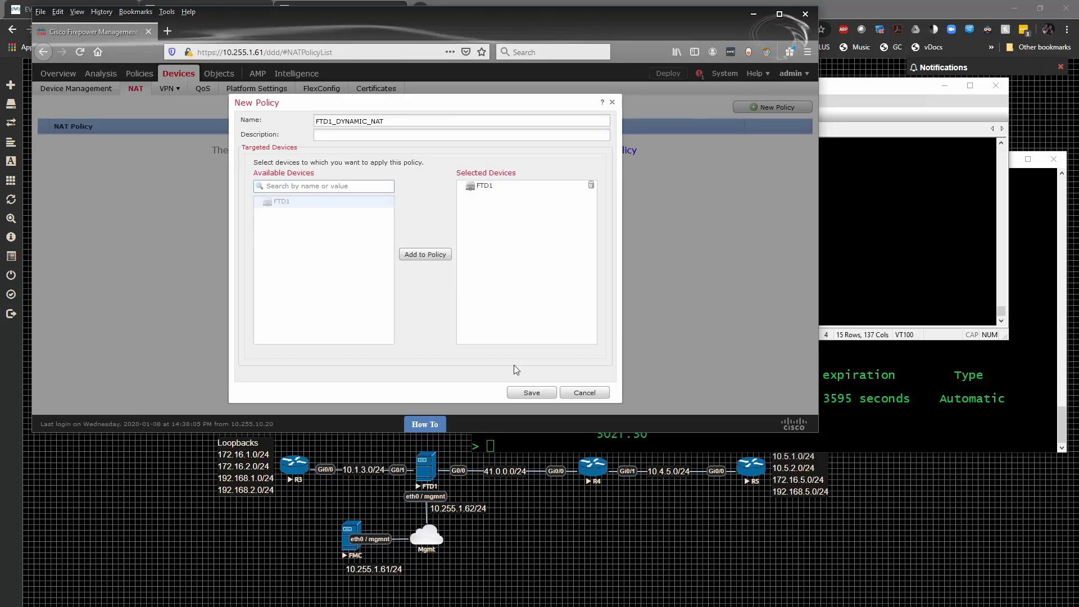
left_click(532, 392)
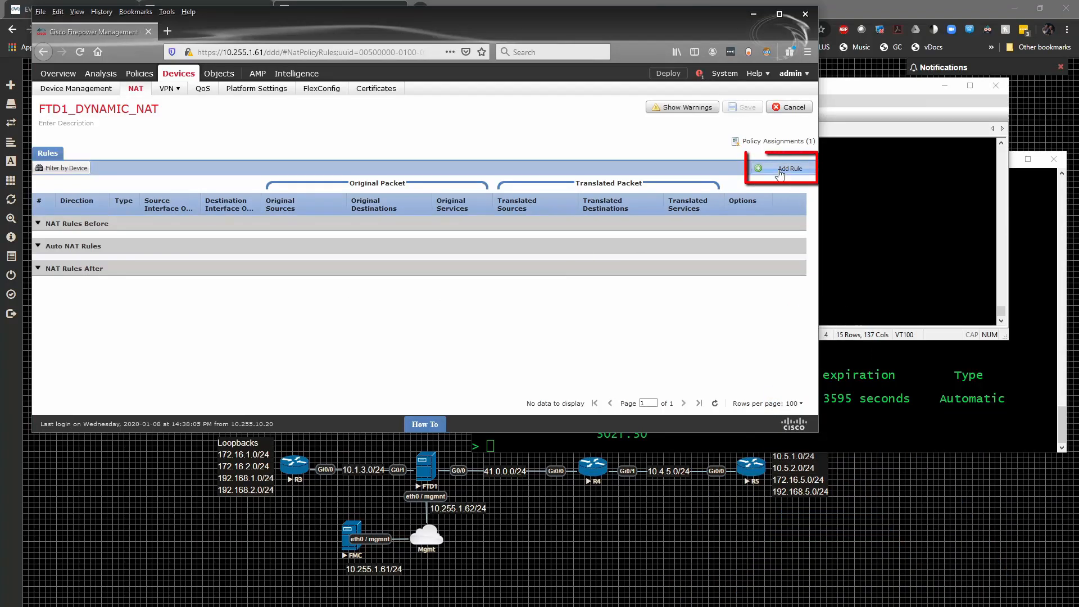
left_click(780, 172)
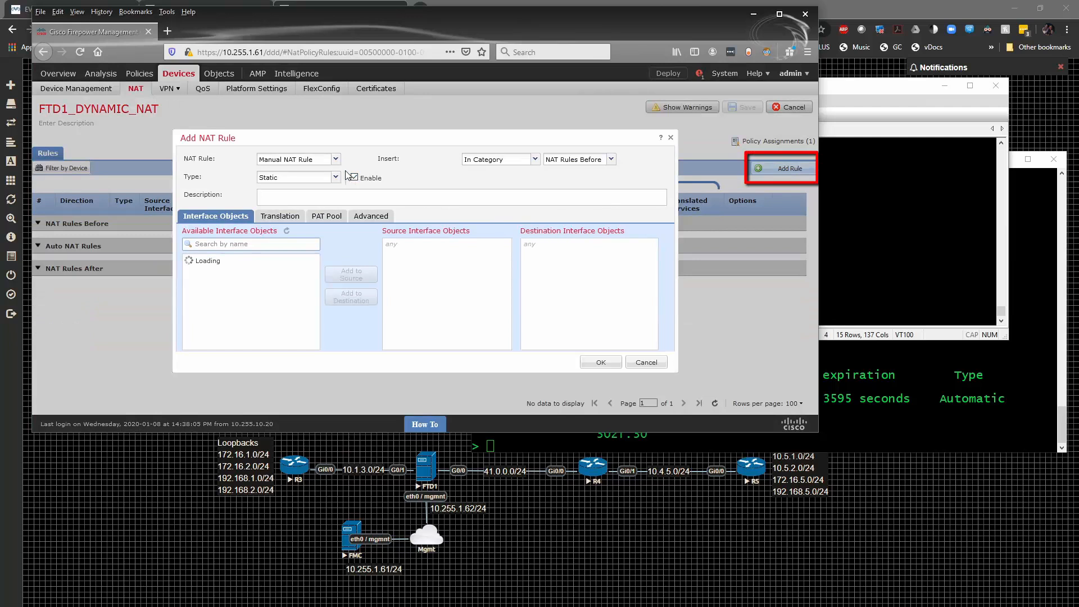
left_click(371, 180)
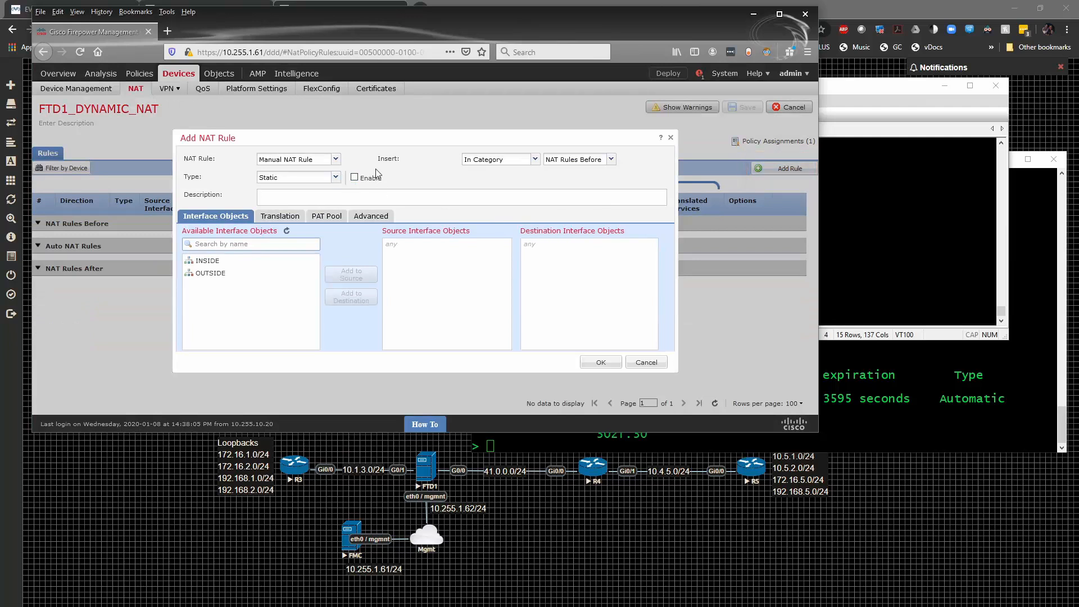
left_click(329, 161)
left_click(308, 183)
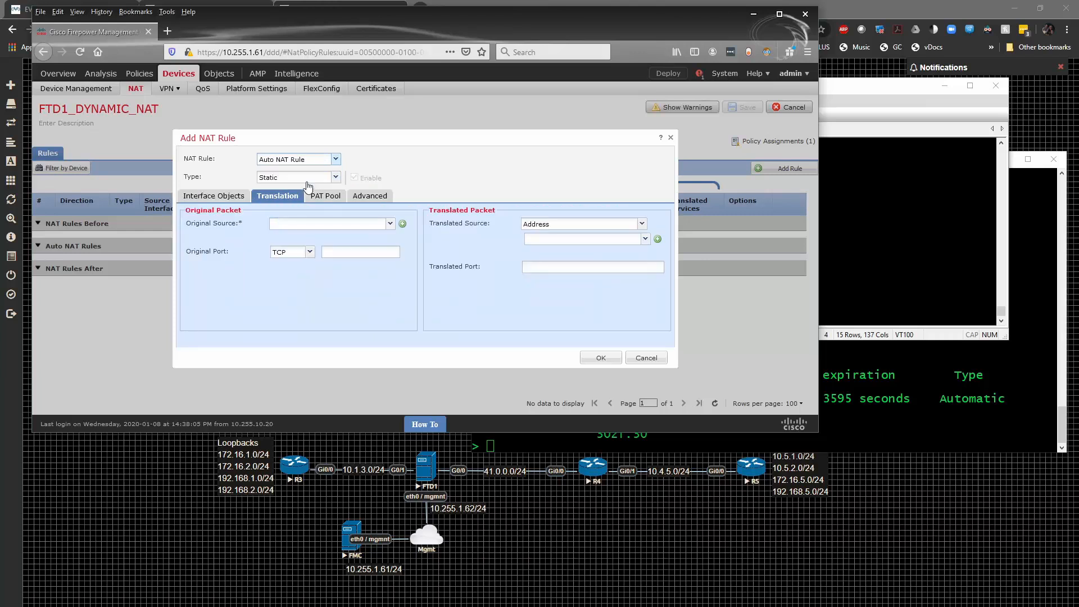
left_click(335, 159)
left_click(321, 172)
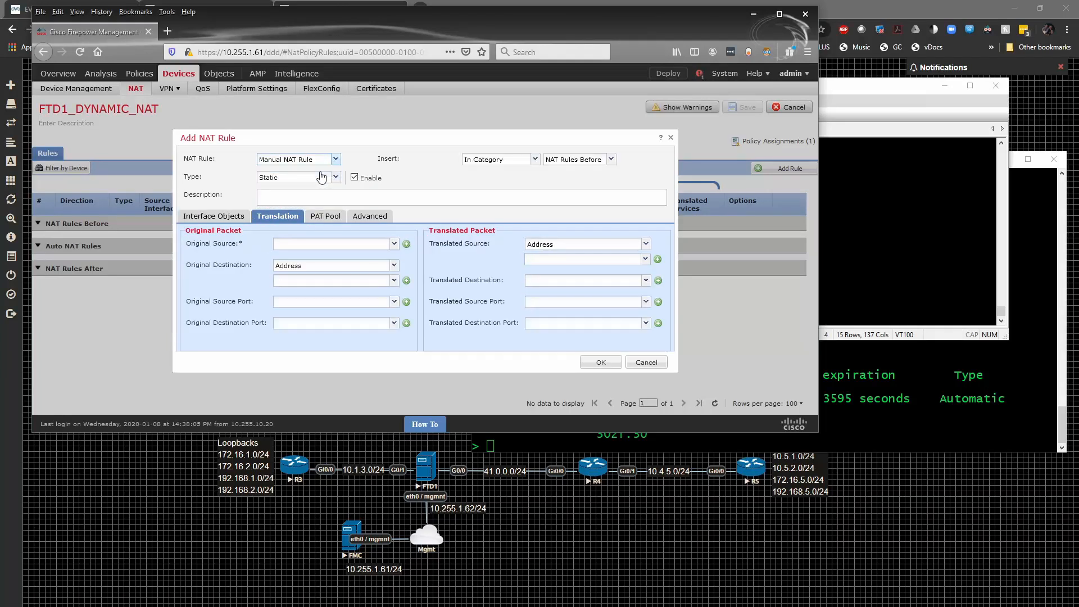
left_click(612, 161)
left_click(613, 161)
left_click(613, 161)
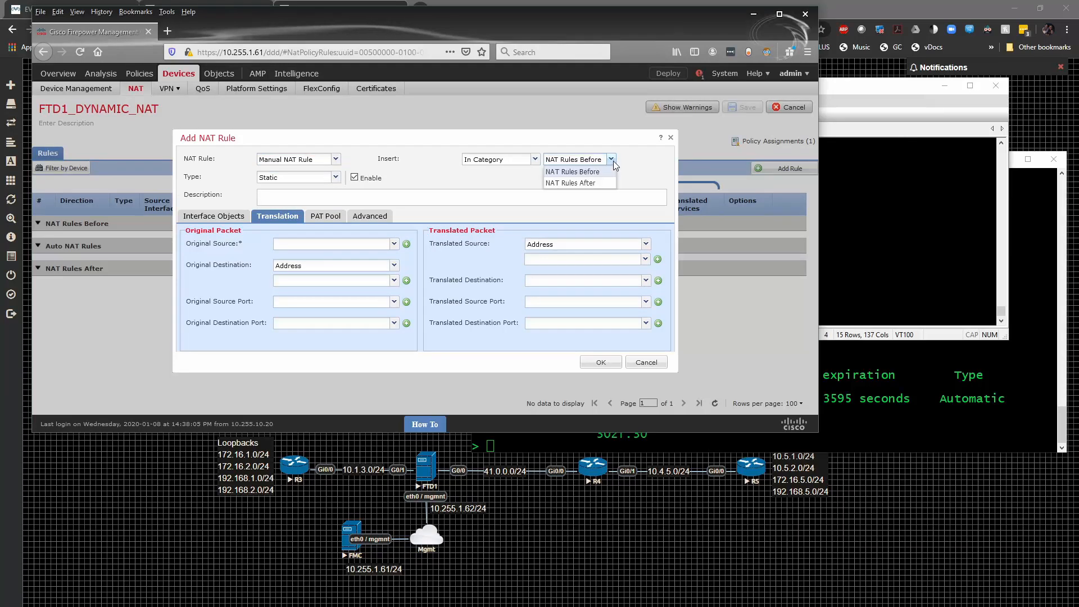
left_click(433, 181)
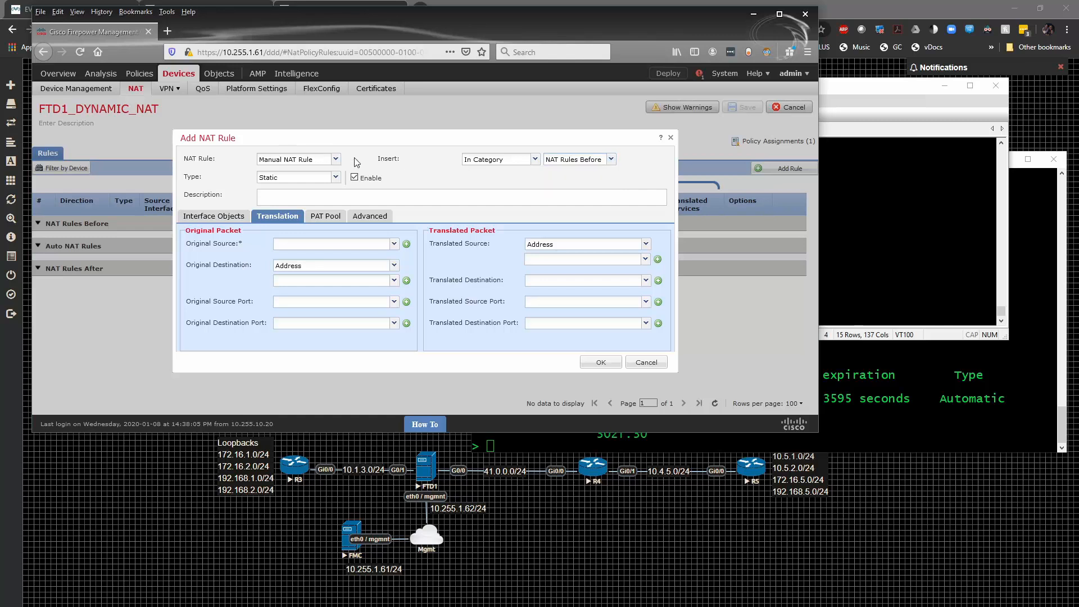
- Make the new rule an Auto NAT Rule of type Dynamic
left_click(335, 160)
left_click(313, 180)
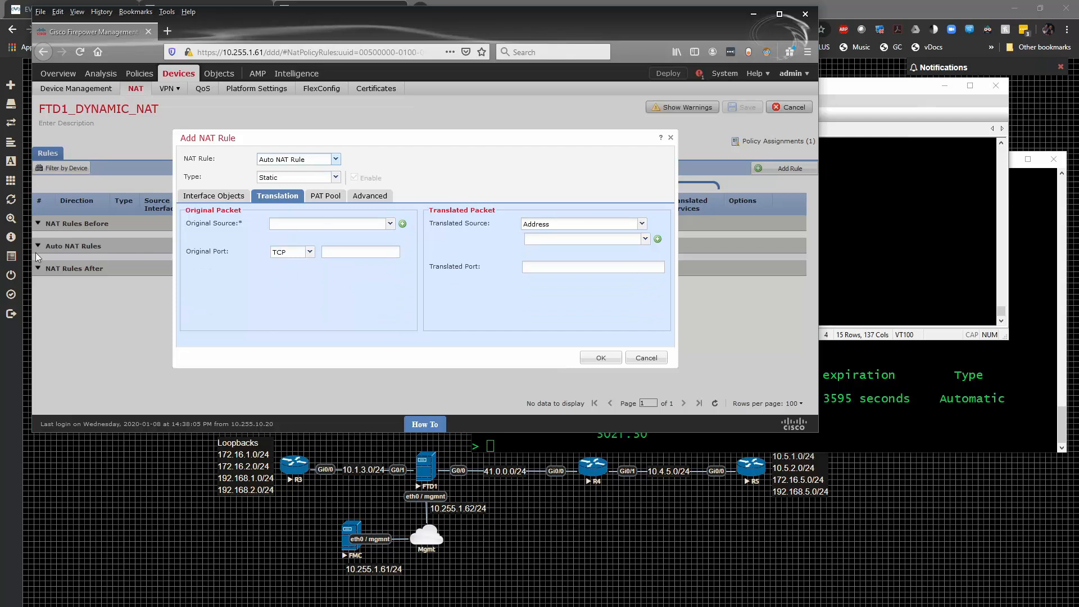
left_click(339, 181)
left_click(306, 200)
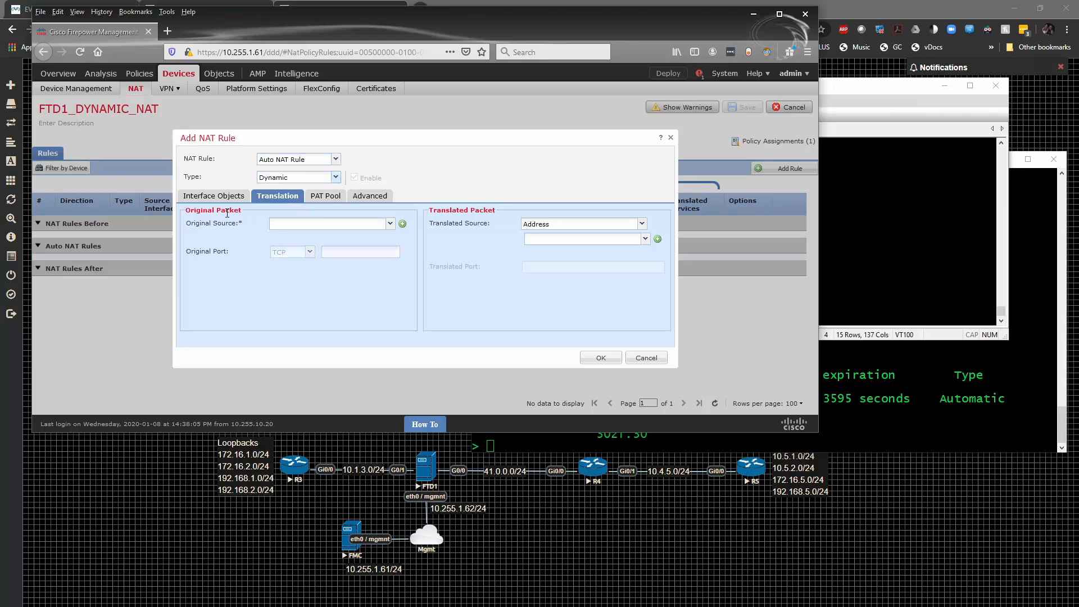
- Set the rule's original source to the network object IPv4-Private-10.0.0.0-8
left_click(389, 224)
scroll(374, 269, "down", 2)
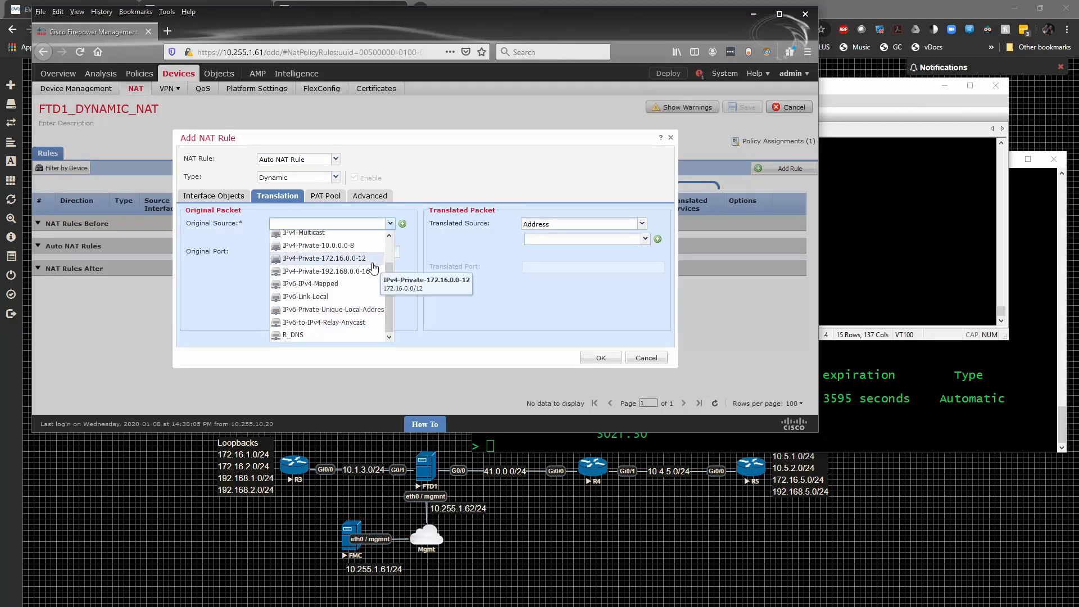
scroll(348, 281, "up", 3)
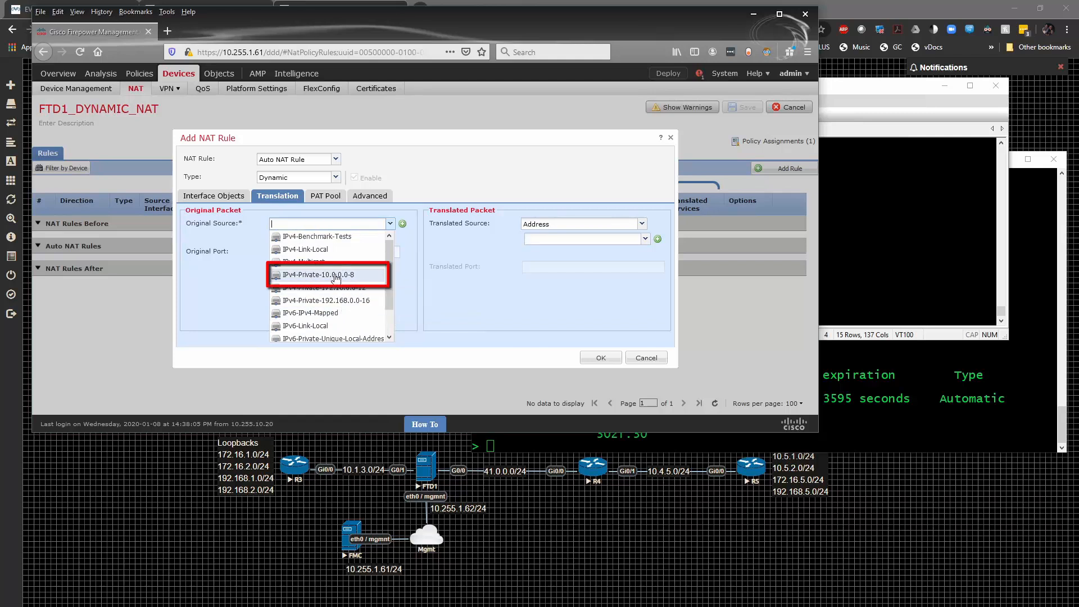
left_click(336, 275)
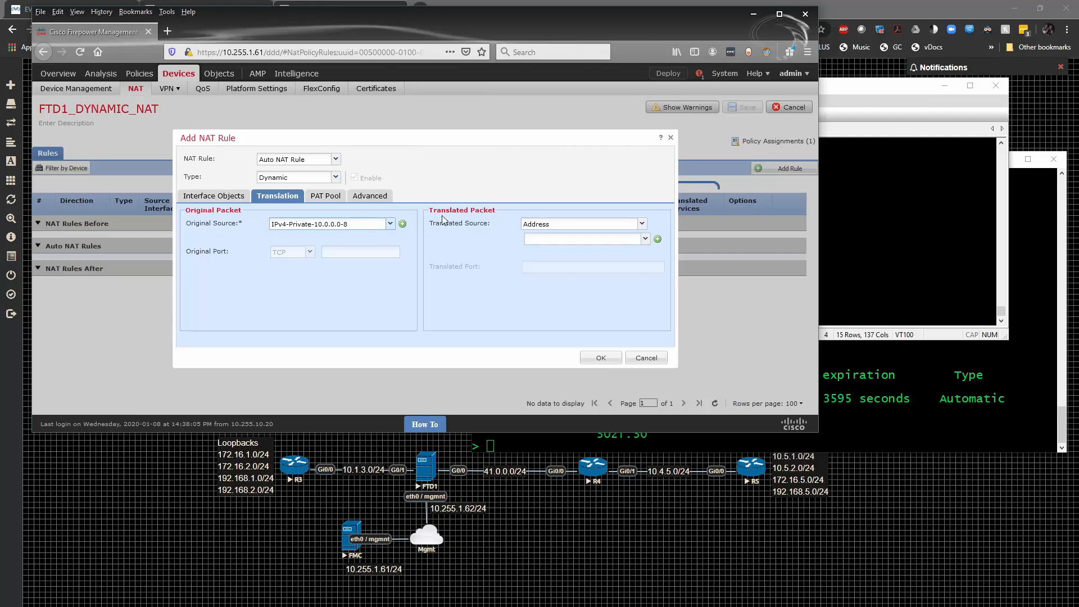
- Set the rule's translated source to Destination Interface IP
left_click(641, 225)
left_click(641, 225)
left_click(645, 241)
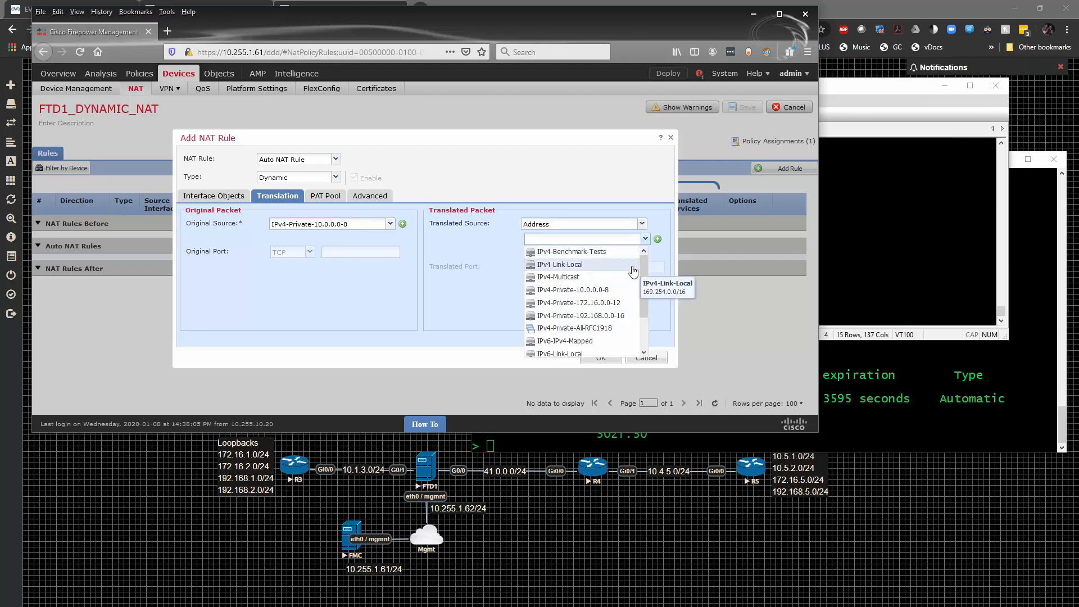
scroll(618, 265, "down", 2)
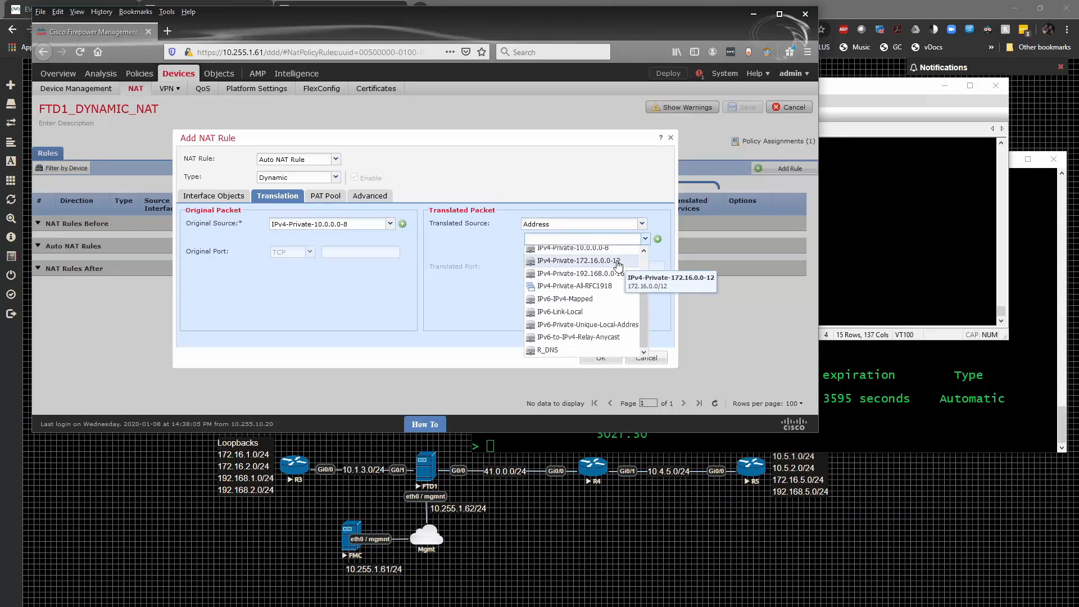
scroll(618, 264, "up", 1)
left_click(642, 223)
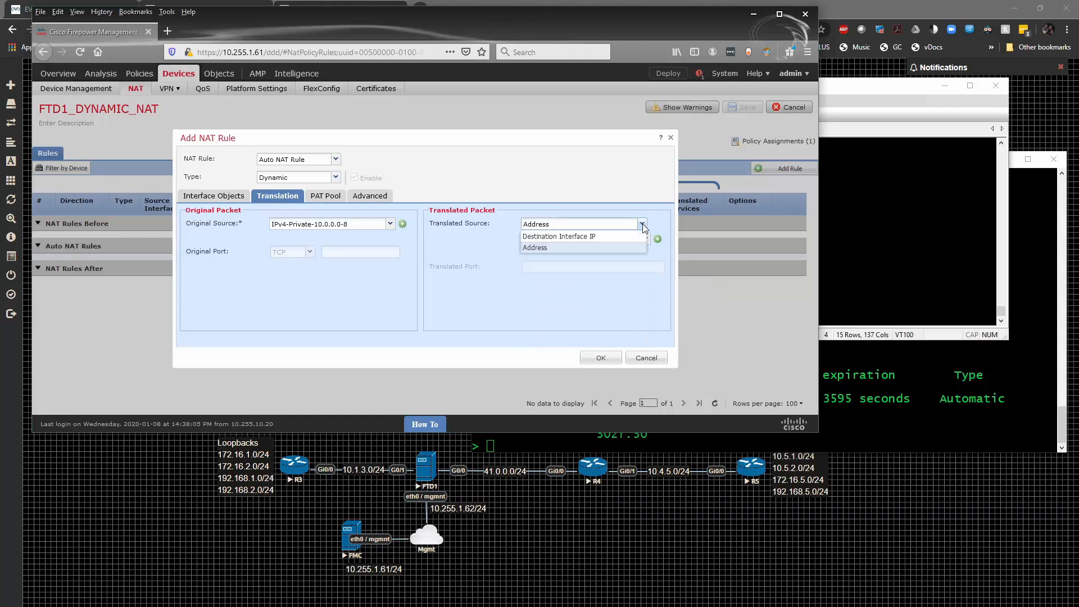
left_click(625, 236)
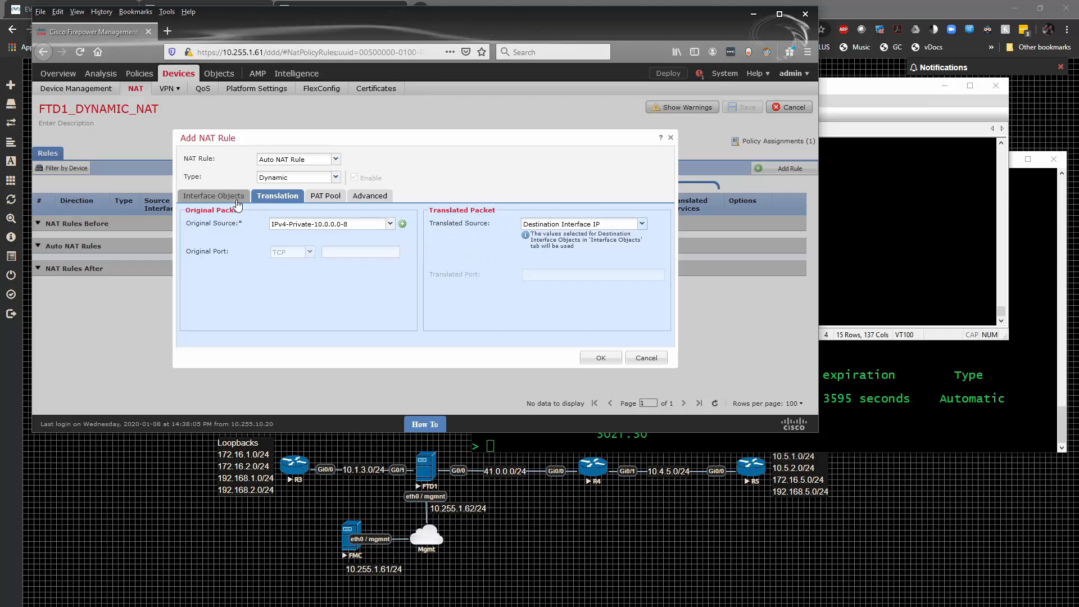
- Assign INSIDE as the source interface object and OUTSIDE as the destination interface object, and confirm the NAT rule
left_click(214, 196)
left_click(198, 241)
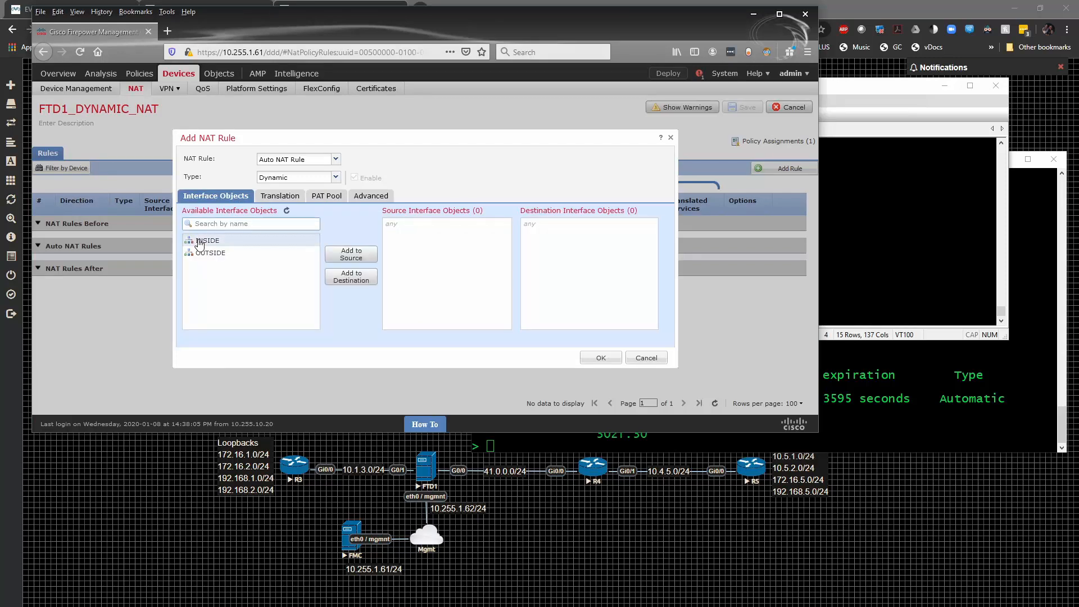
left_click(351, 253)
left_click(365, 278)
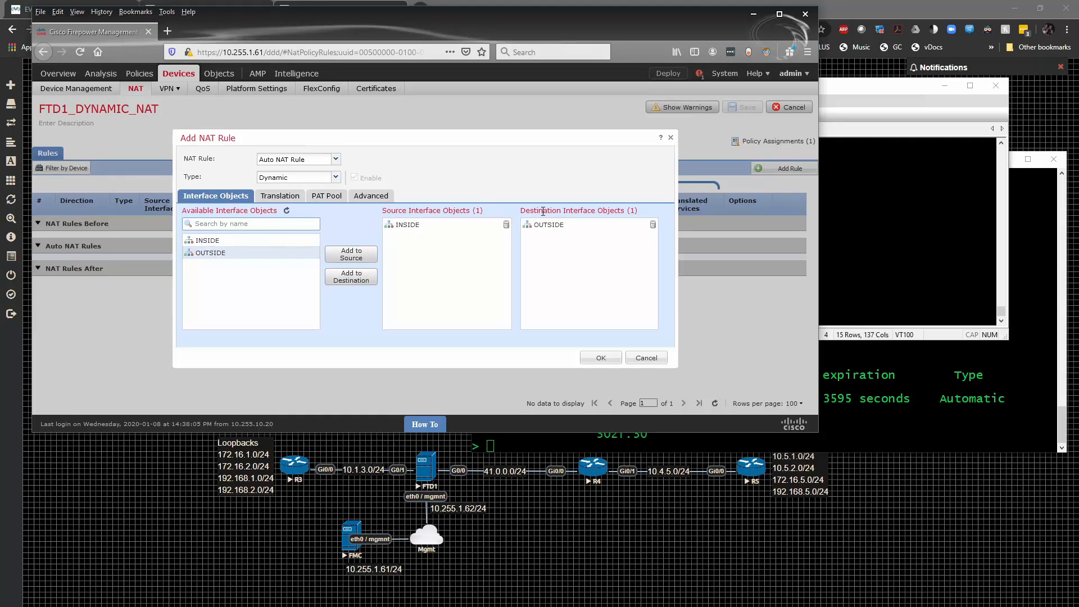
left_click(271, 197)
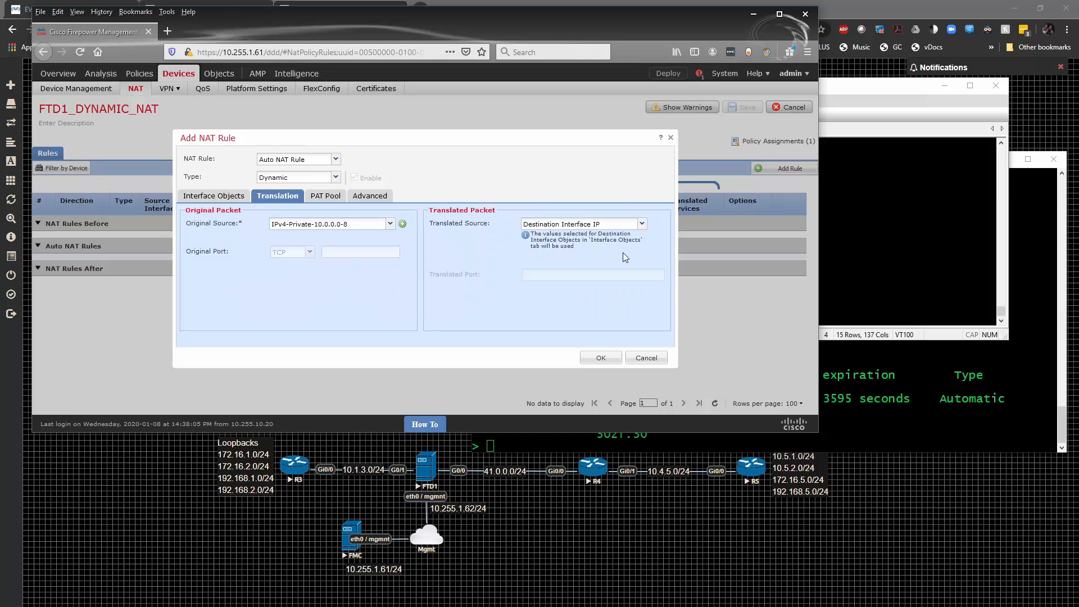
left_click(586, 355)
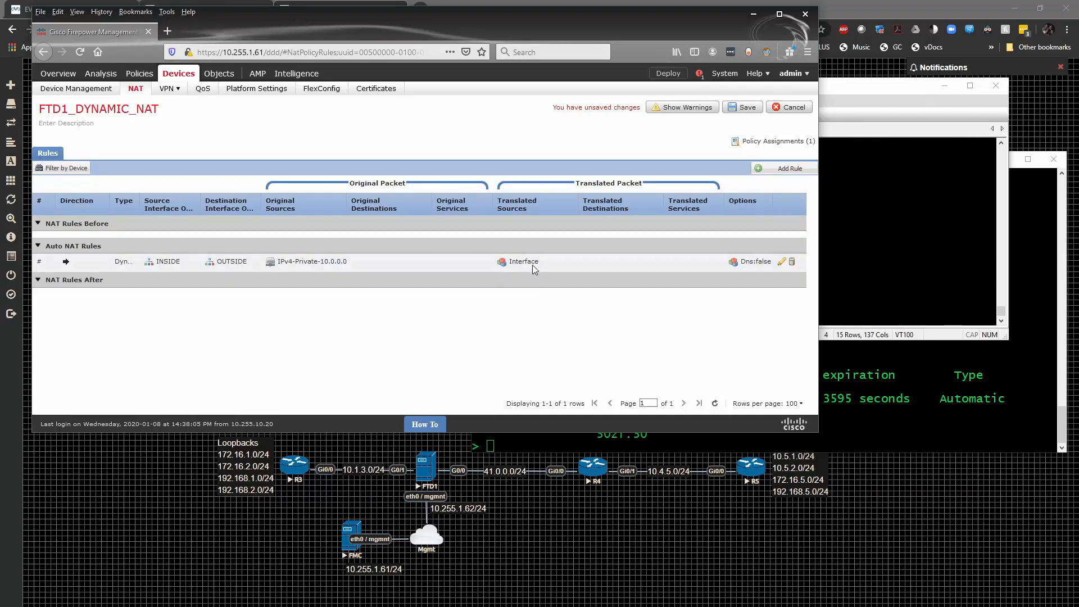
- Switch to the R1 terminal and list the interface addresses with "show interface ip brief"
left_click(851, 356)
type("show interface")
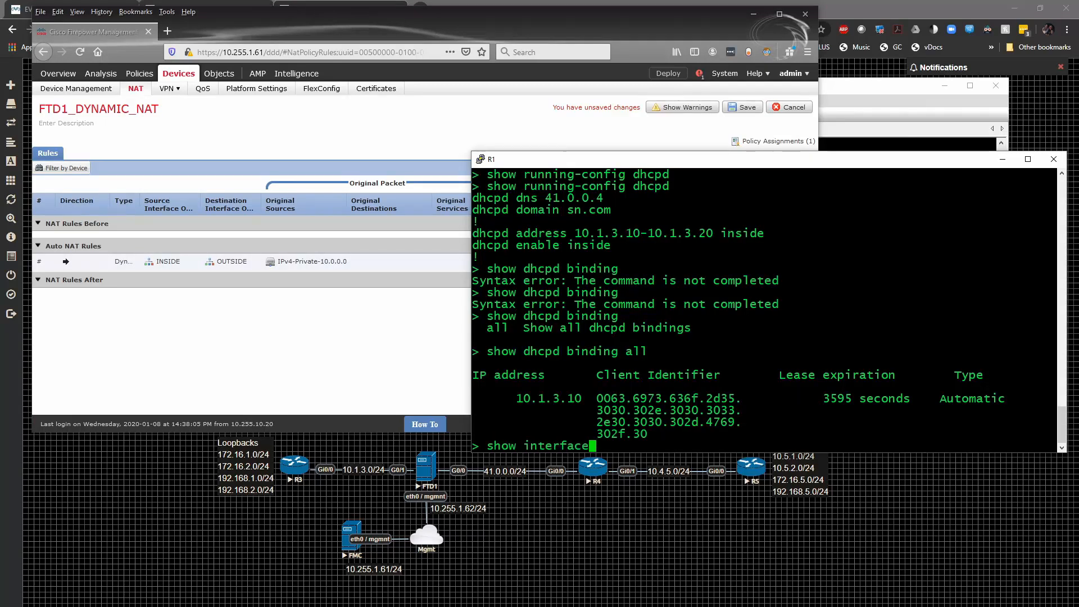
key("Tab")
type("ip brief")
key("Return")
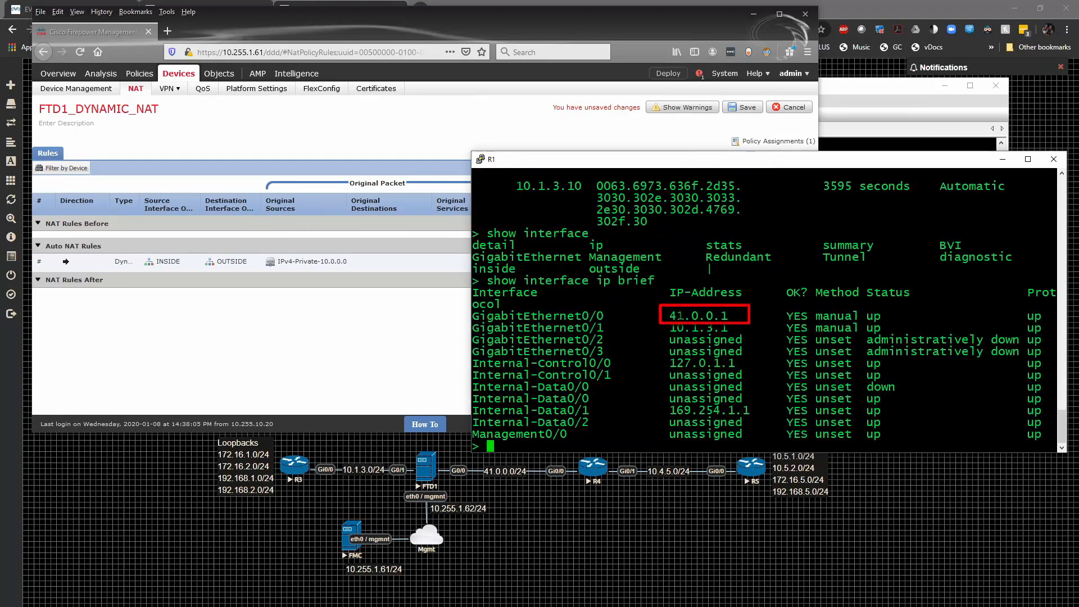
- Return to the Firepower Management Center browser window, view the NAT policy's warnings and close them
left_click(309, 367)
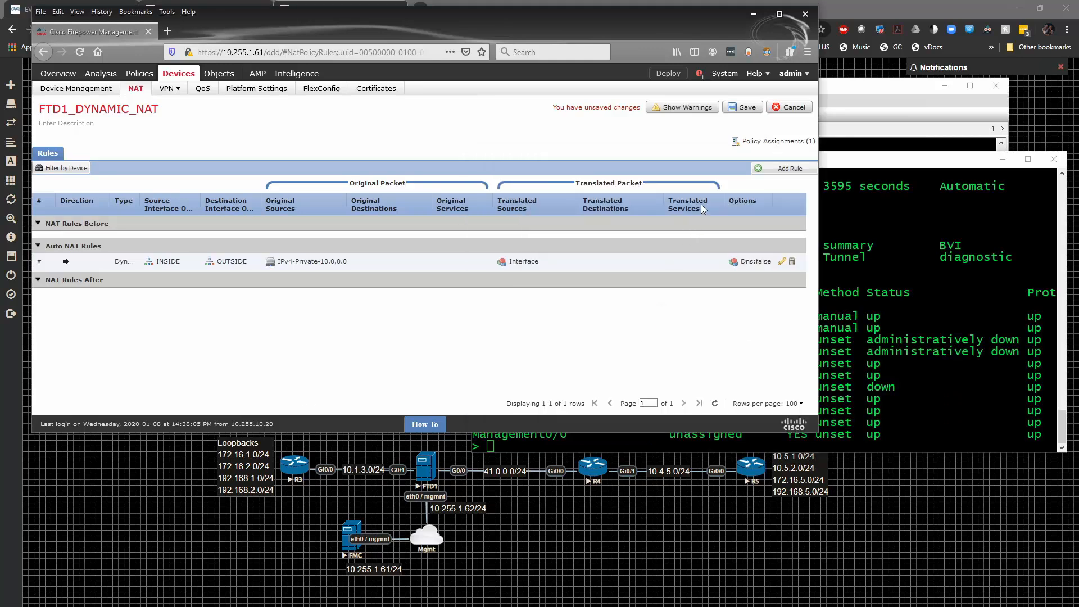
left_click(691, 114)
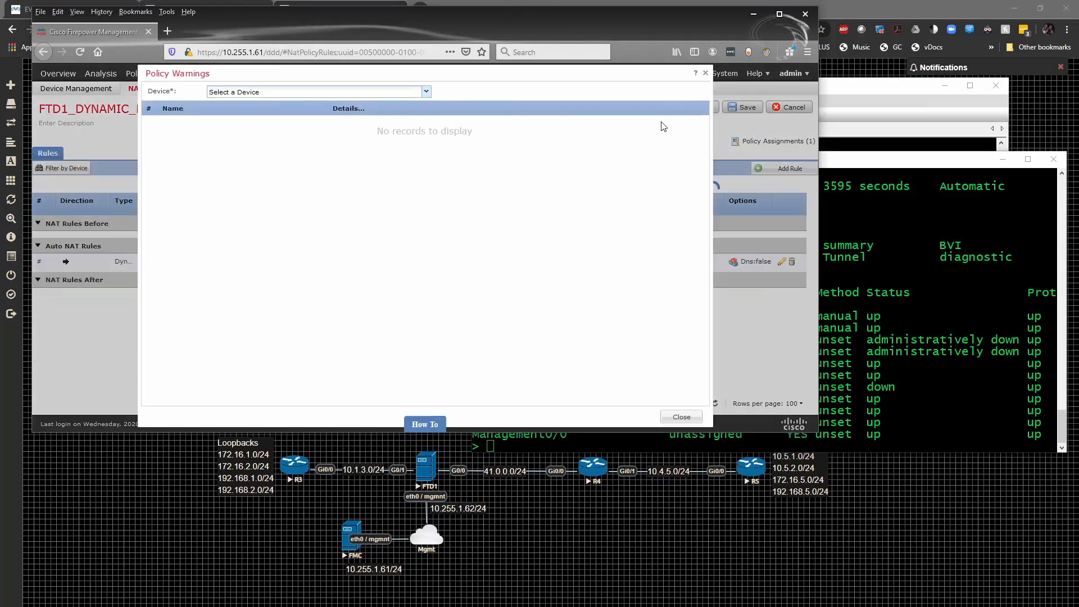
left_click(705, 74)
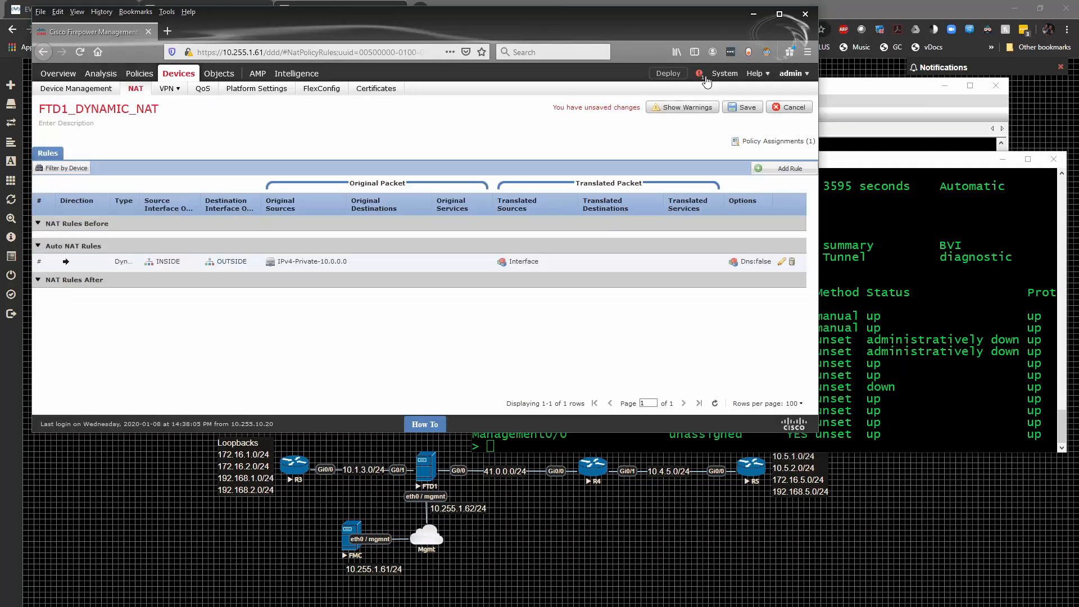
- Save the NAT policy and deploy it to device FTD1
left_click(734, 112)
left_click(668, 74)
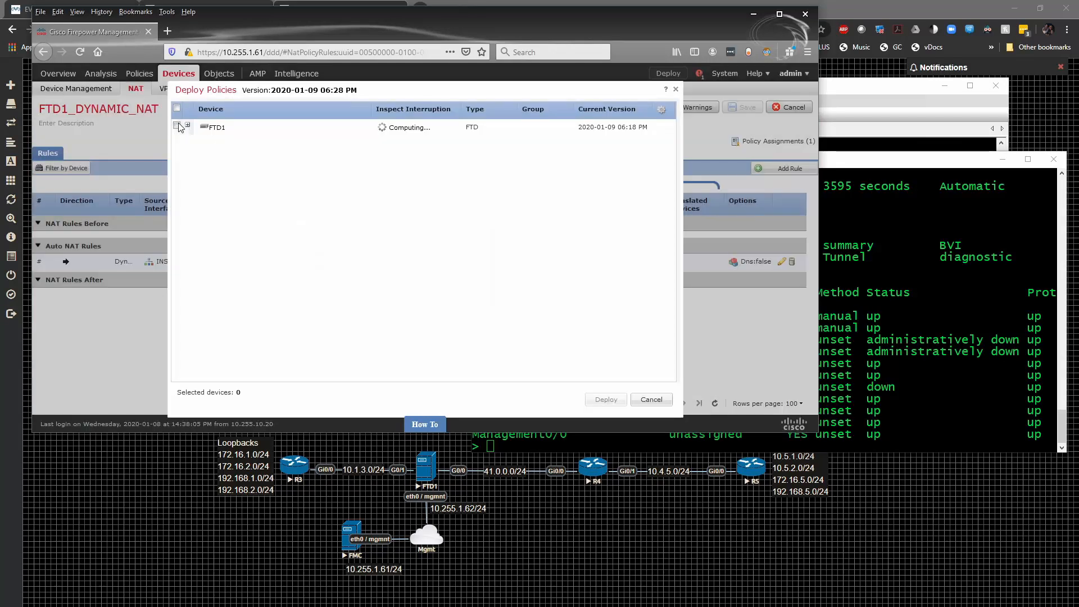
left_click(177, 126)
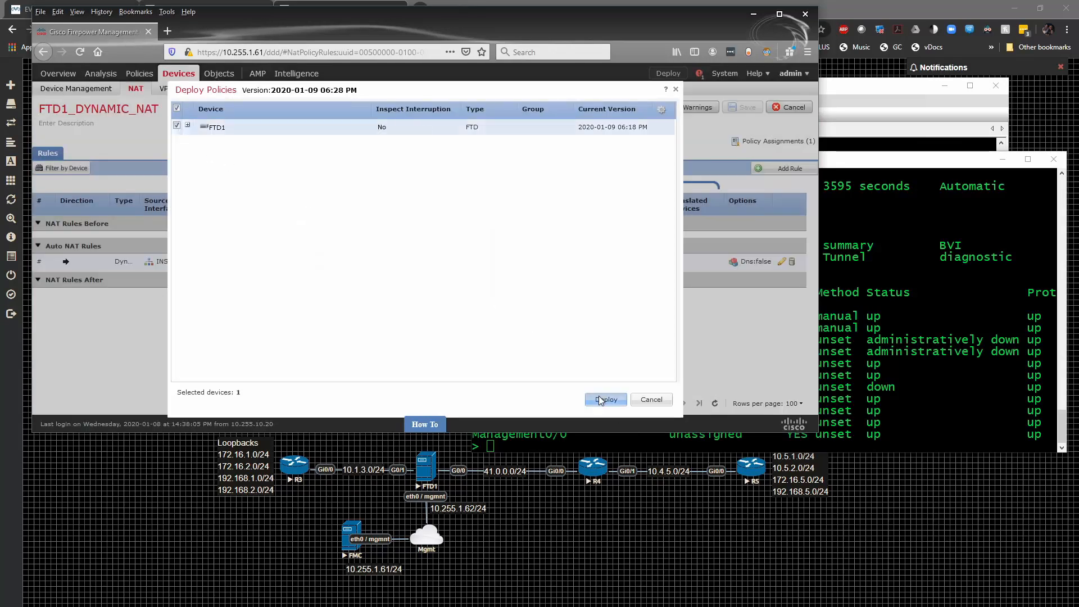
left_click(600, 400)
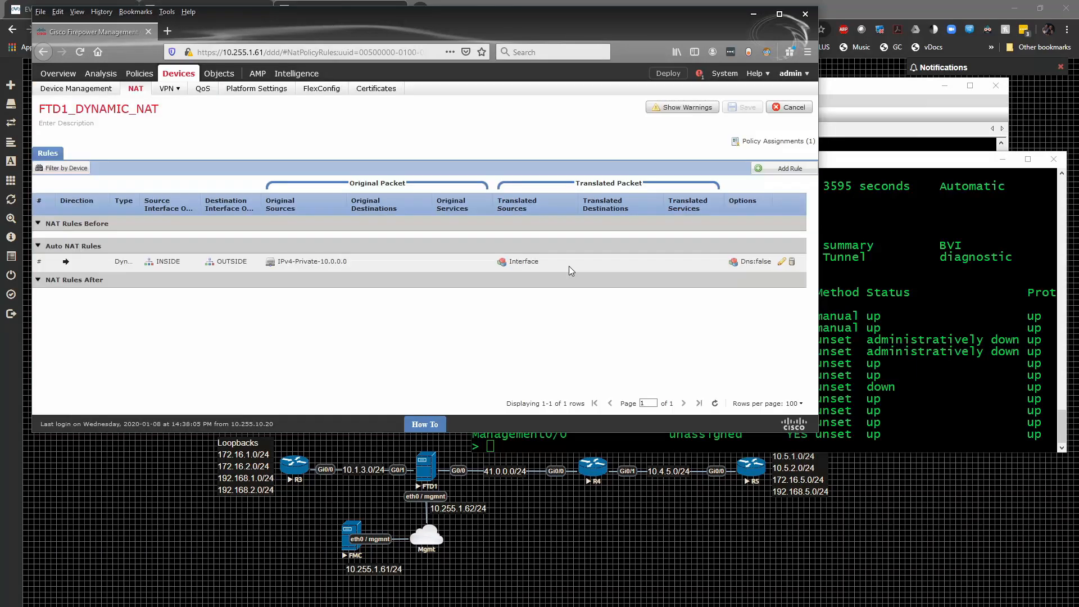
left_click(700, 74)
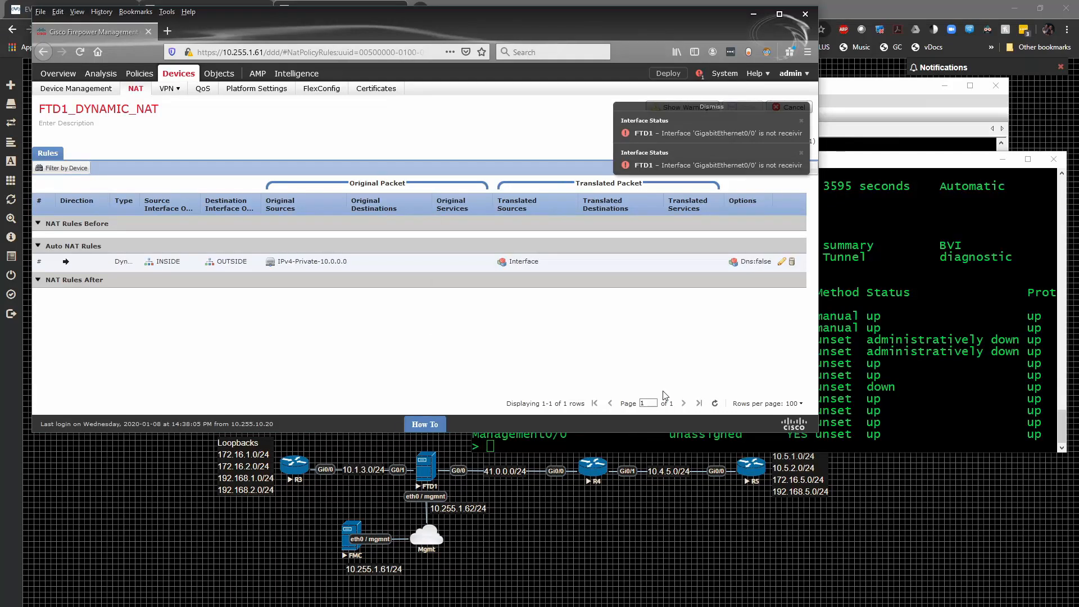
- Switch to the R1 terminal and display the deployed NAT configuration with "show running-config nat"
left_click(877, 388)
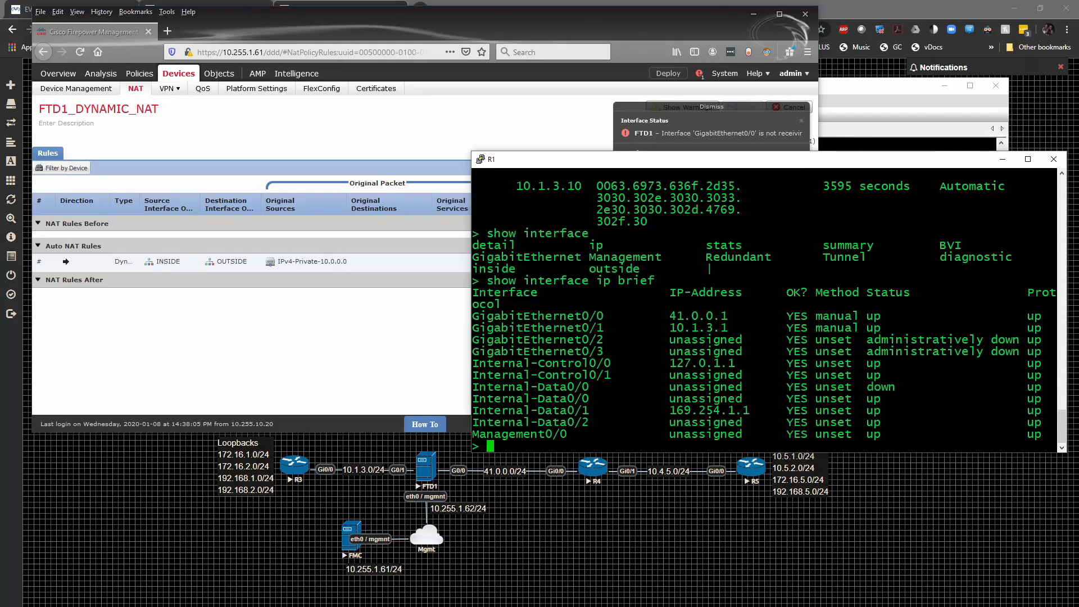
type("show running-config")
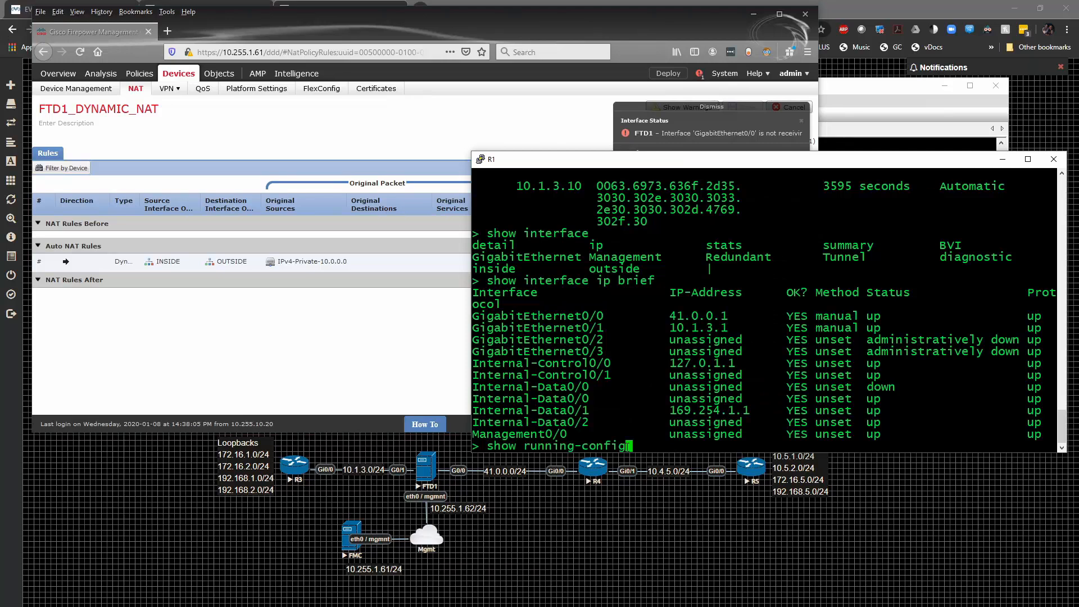
type(" nat")
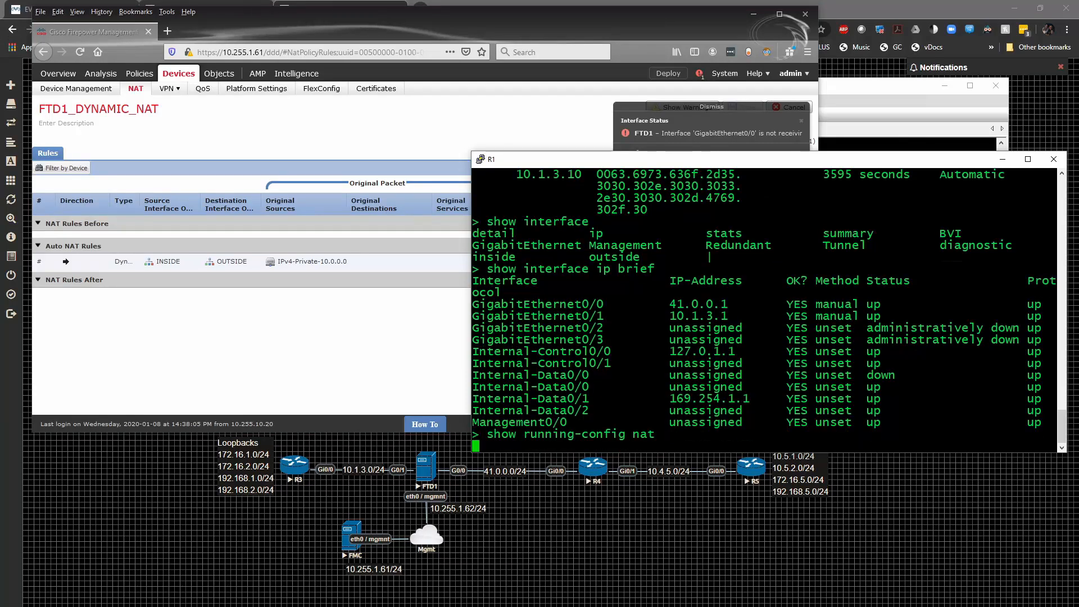
- Switch to the R3 terminal and ping 41.0.0.4 to generate traffic through the firewall
key("Return")
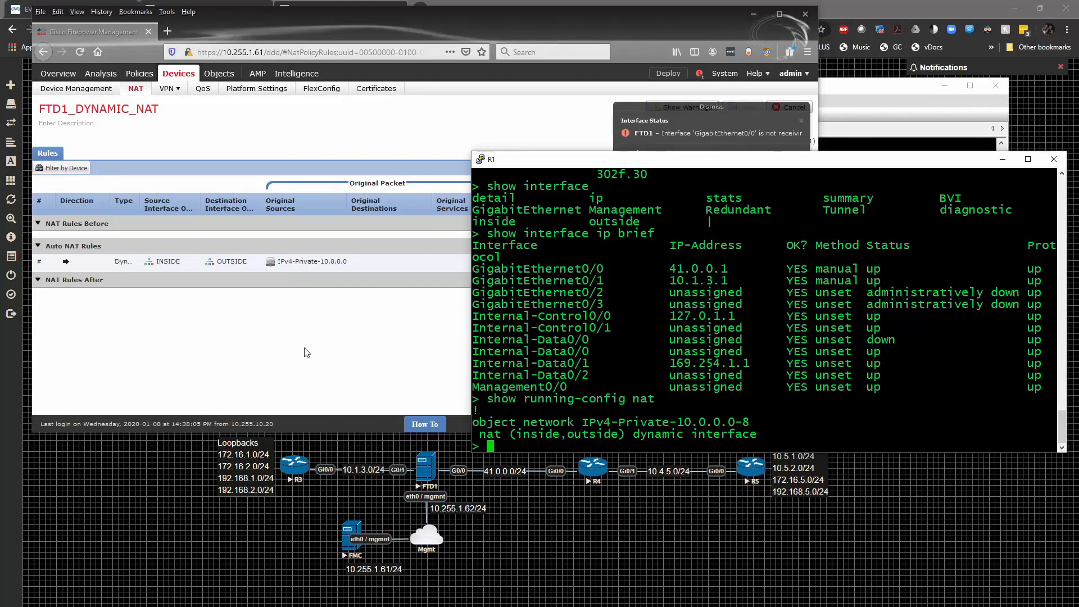
left_click(892, 94)
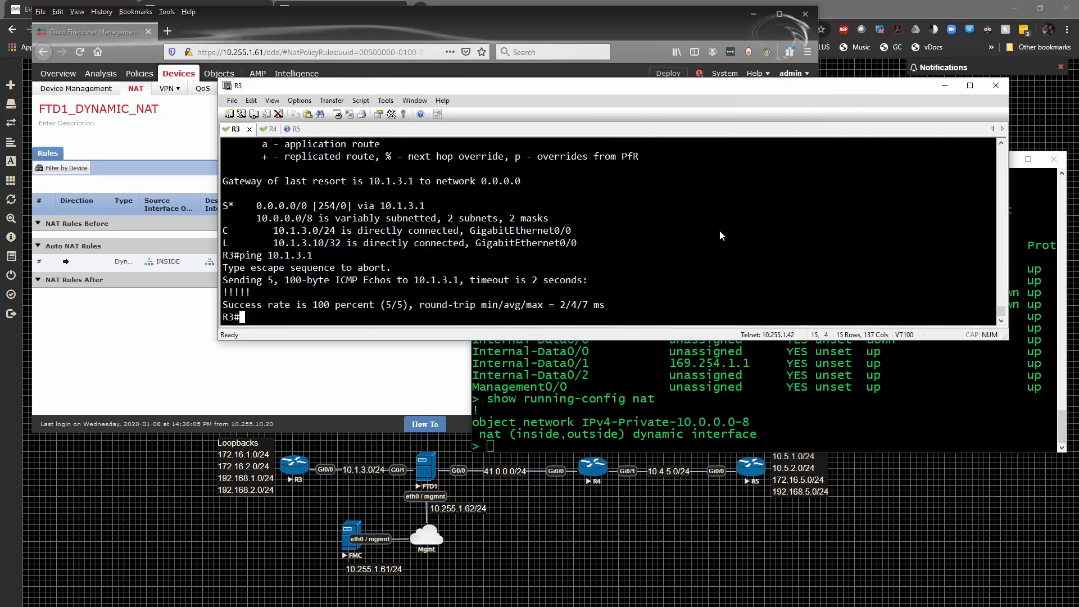
type("ping ")
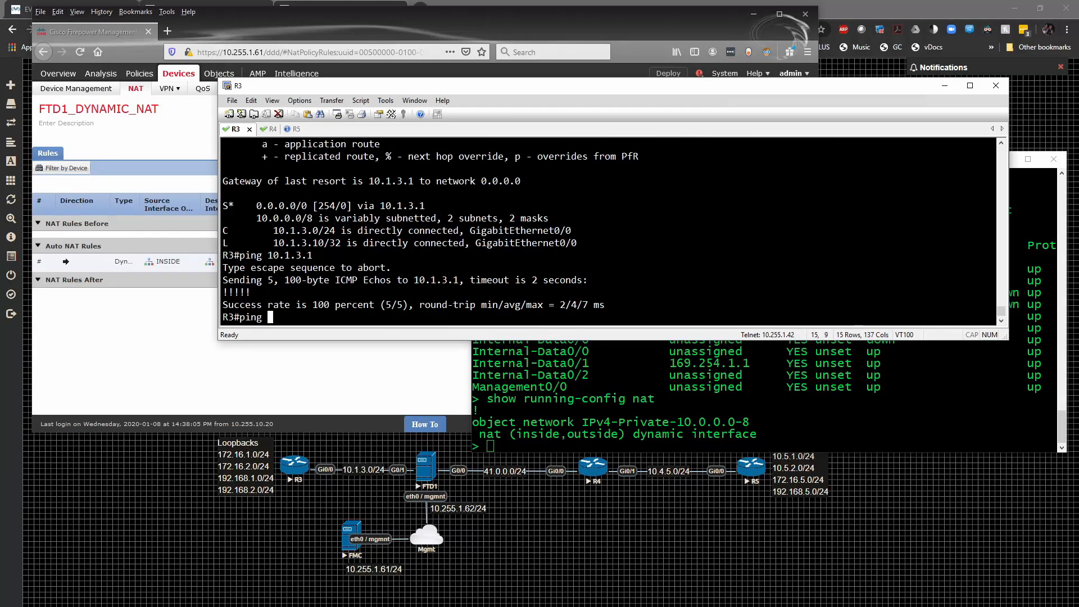
type("41.0.0.4")
key("Return")
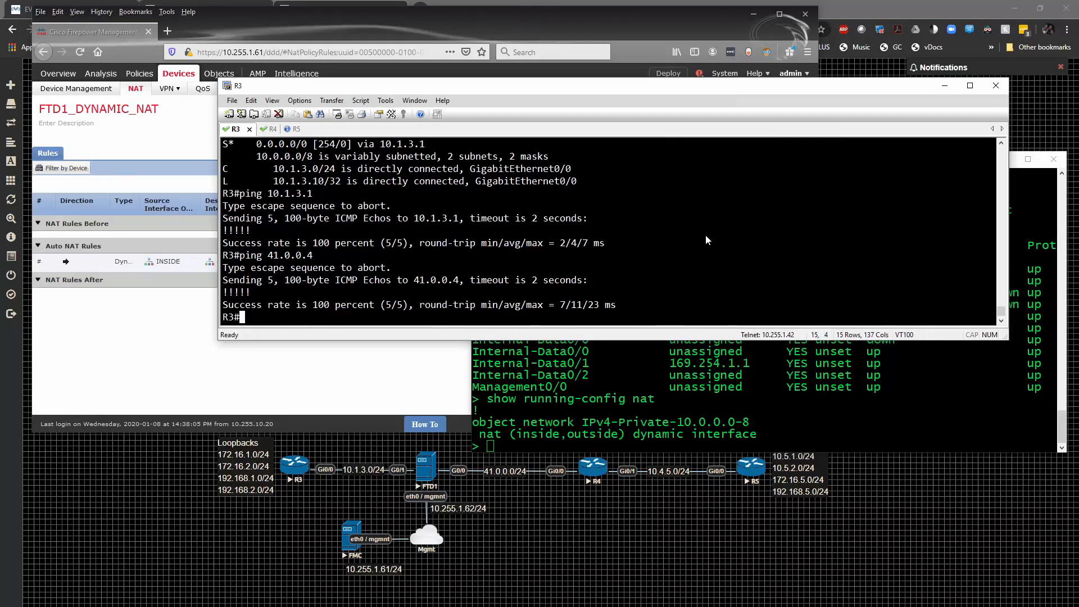
- Return to the R1 terminal window and display the NAT policy hit counters with "show nat"
left_click(742, 388)
type("show nat")
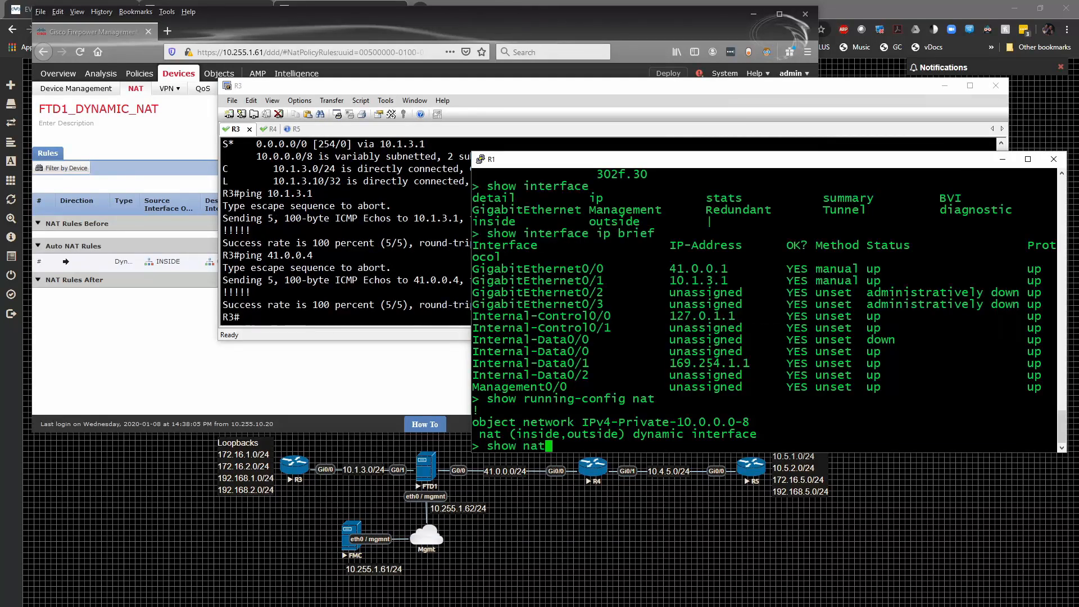
key("Return")
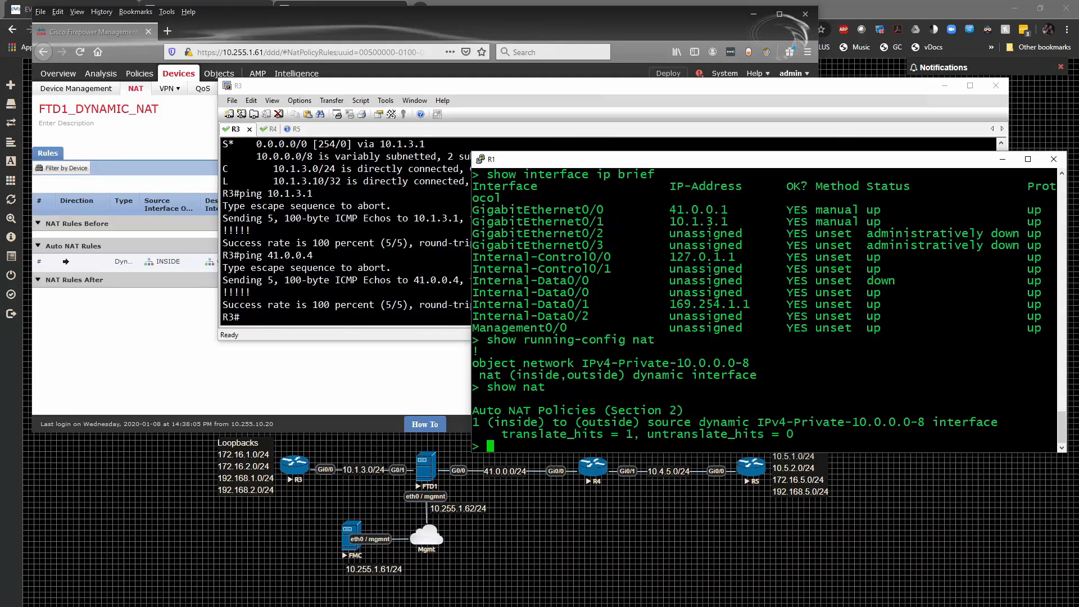
- List the firewall's active connections in detail with "show conn long"
type("show co")
key("Tab")
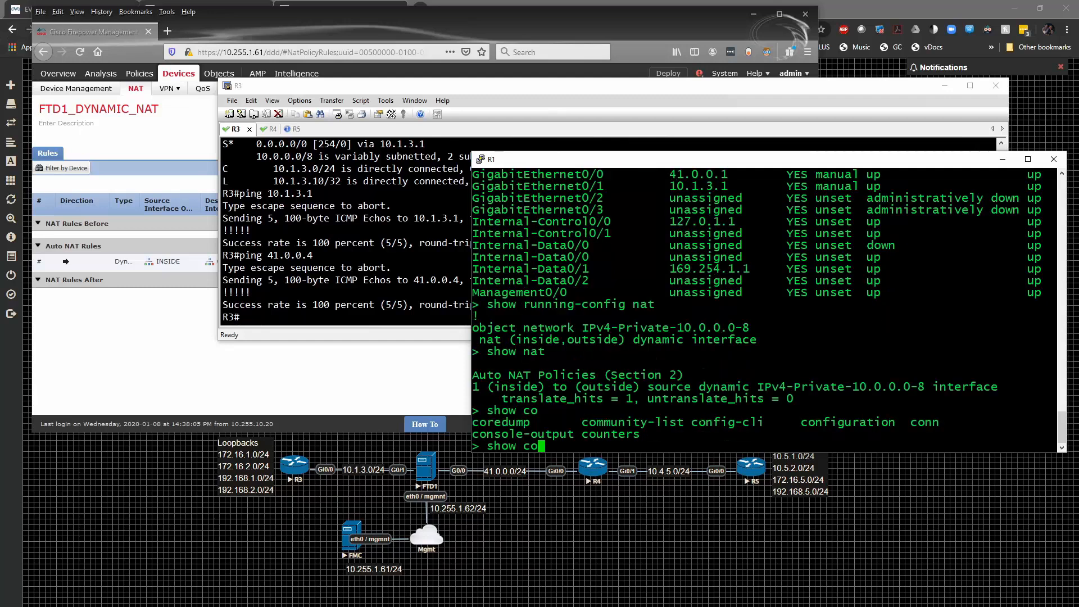
type("nn long")
key("Return")
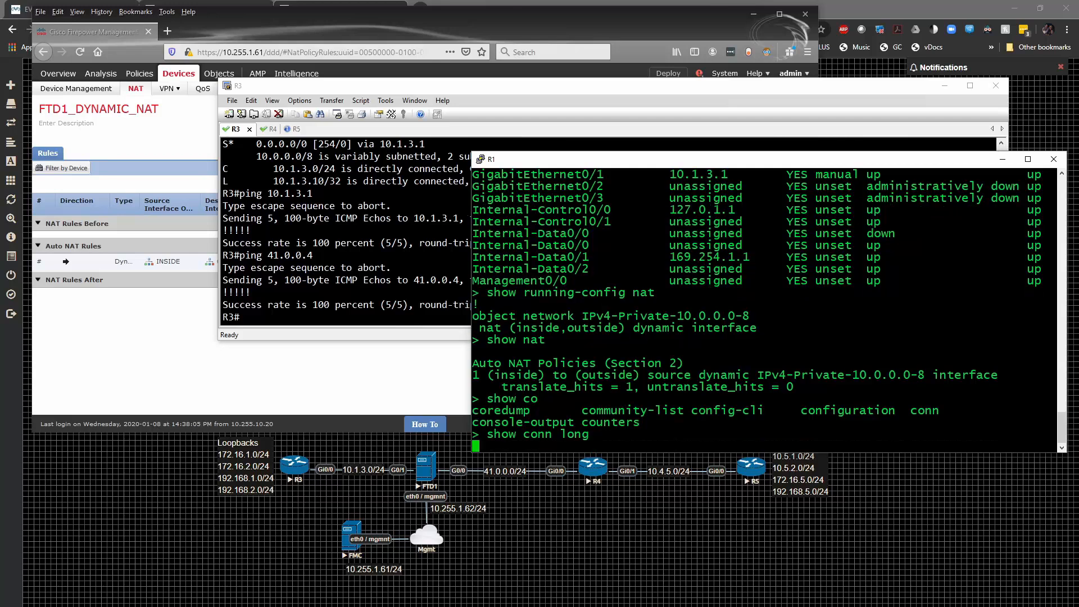
- Switch to the R3 terminal and ping 41.0.0.4 with a repeat count of 100
key("alt+Tab")
key("Up")
type("re")
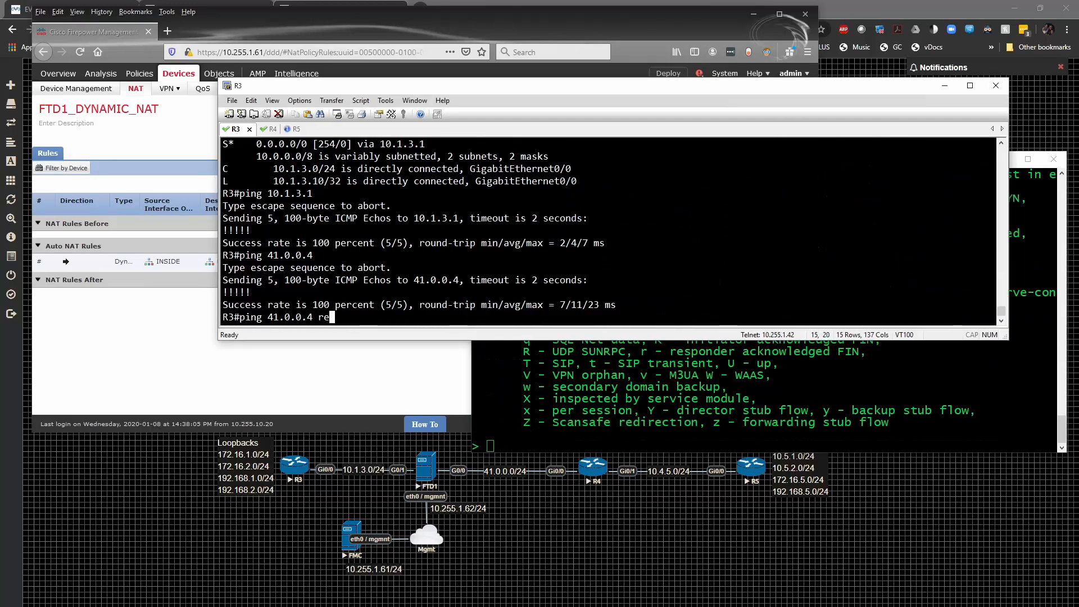
key("Tab")
type("100")
key("Return")
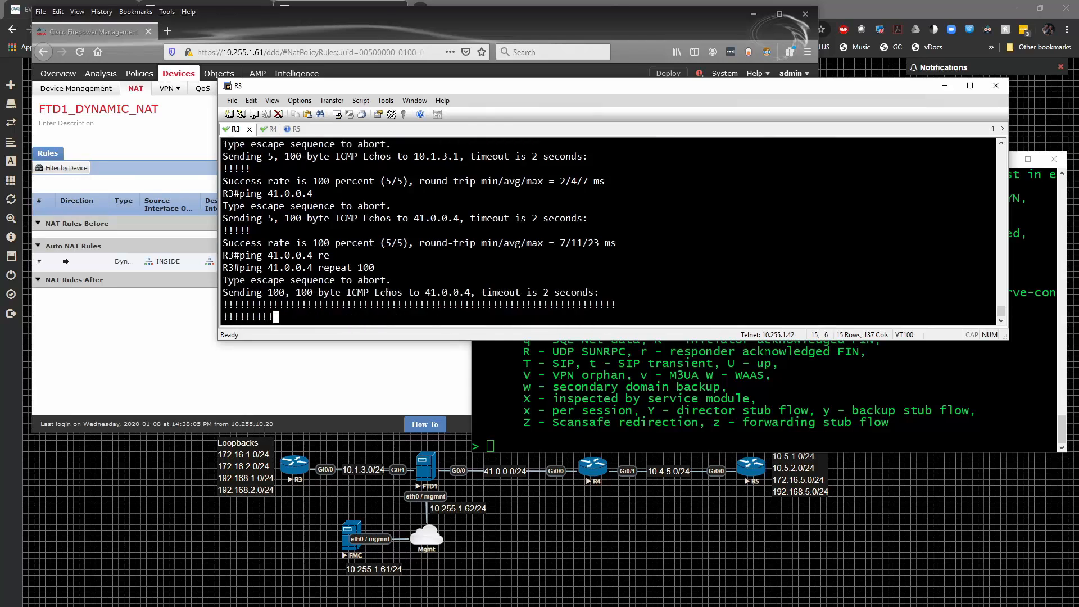
- Switch to the R1 terminal window and rerun "show conn long" to check for the ping connection
key("alt+Tab")
key("Up")
key("Return")
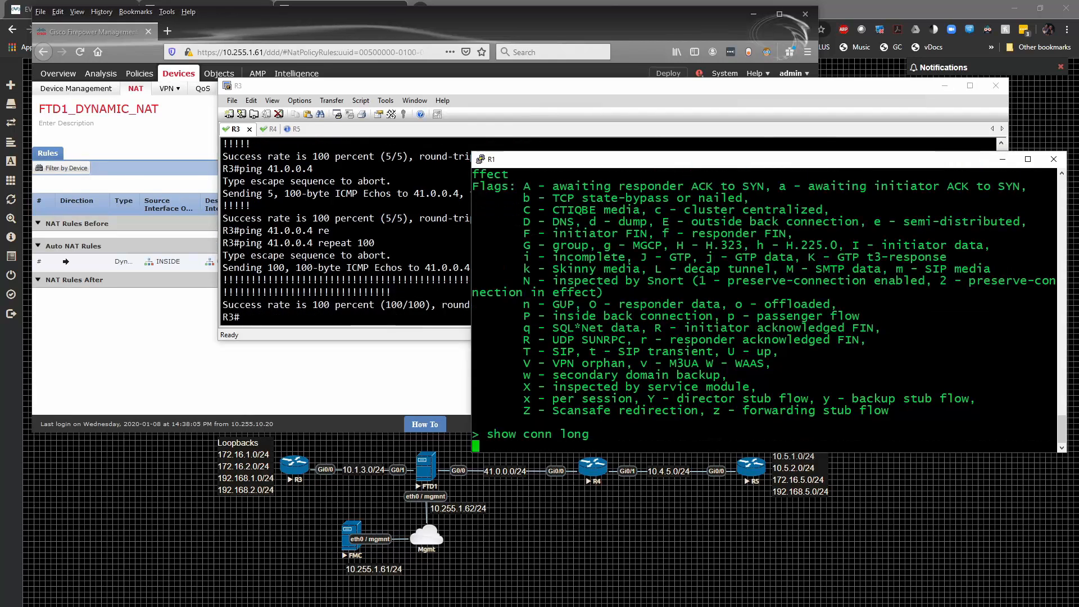
- Switch to the R3 terminal and ping 41.0.0.4 with a repeat count of 1000
key("alt+Tab")
key("Up")
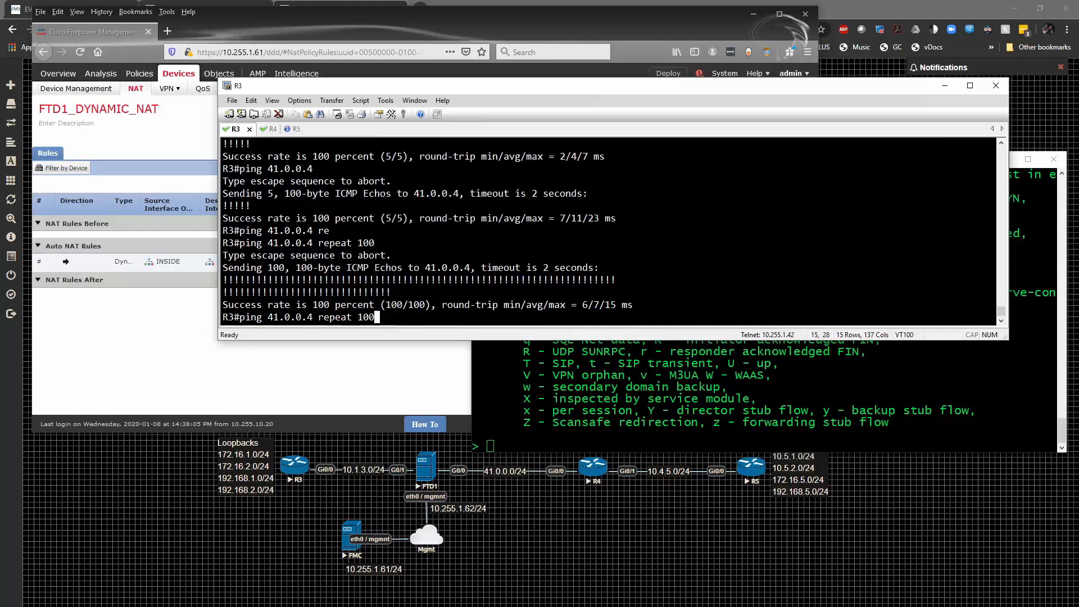
type("0")
key("Return")
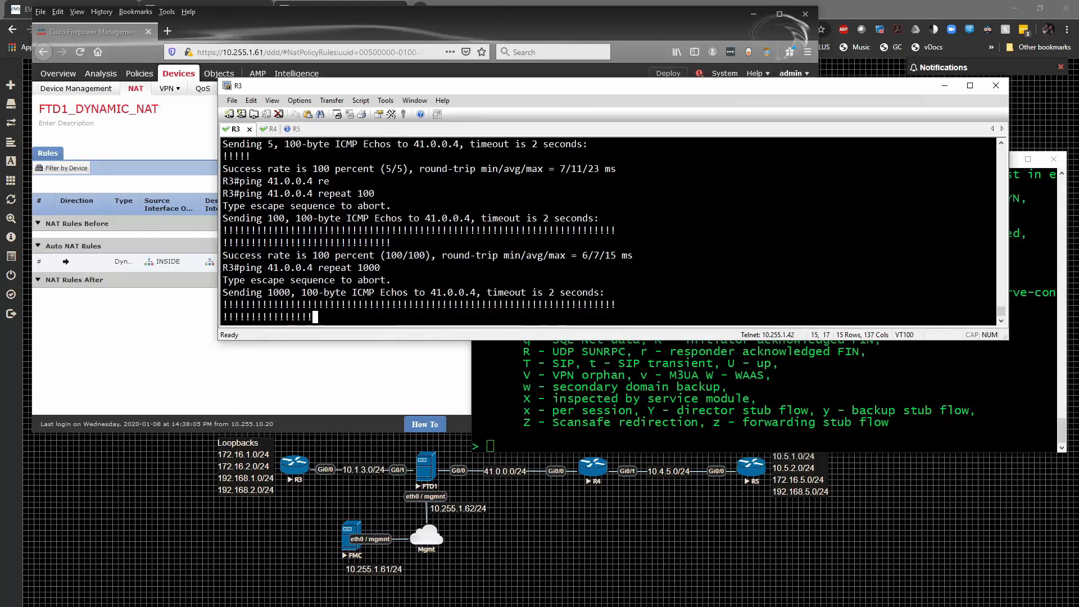
- During the long ping, rerun "show conn long" in the R1 terminal window to examine the translated ICMP connection
key("alt+Tab")
key("Up")
key("Return")
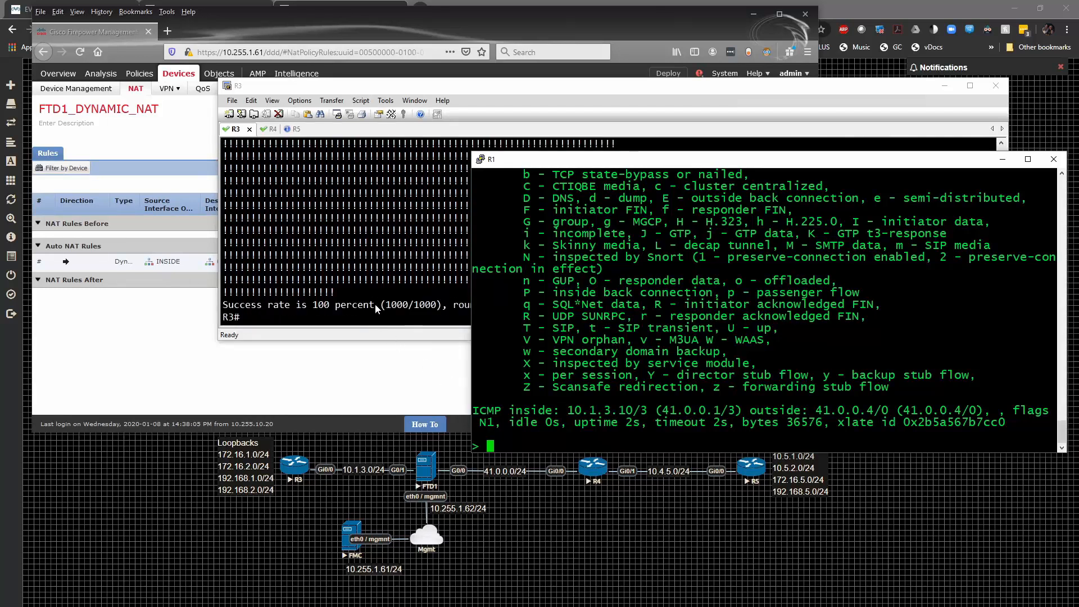
- Switch to the R4 console session and enter global configuration mode with "en" and "conf t"
left_click(375, 303)
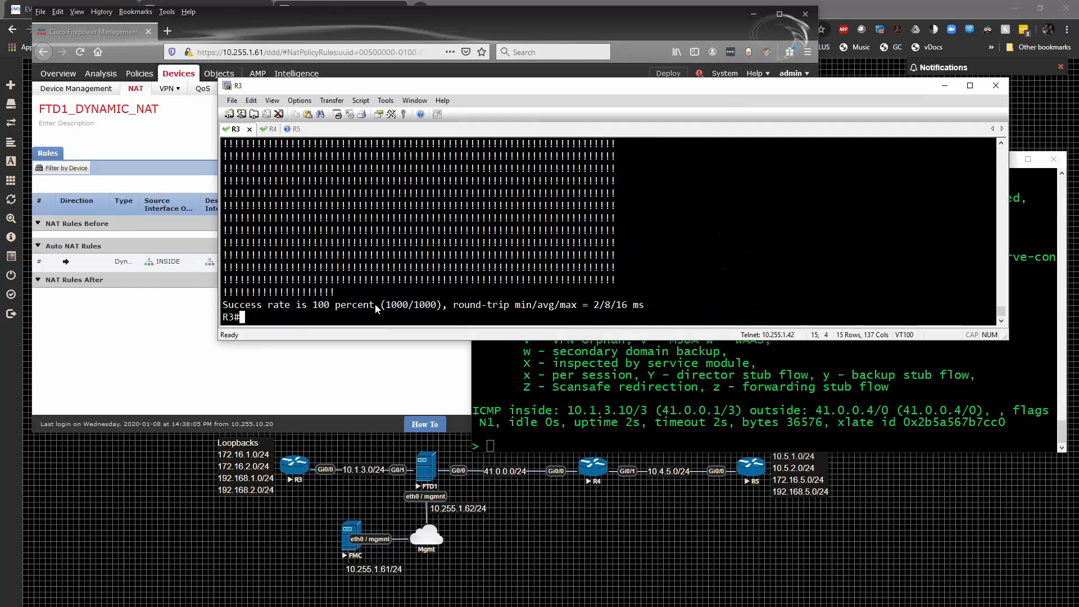
left_click(271, 133)
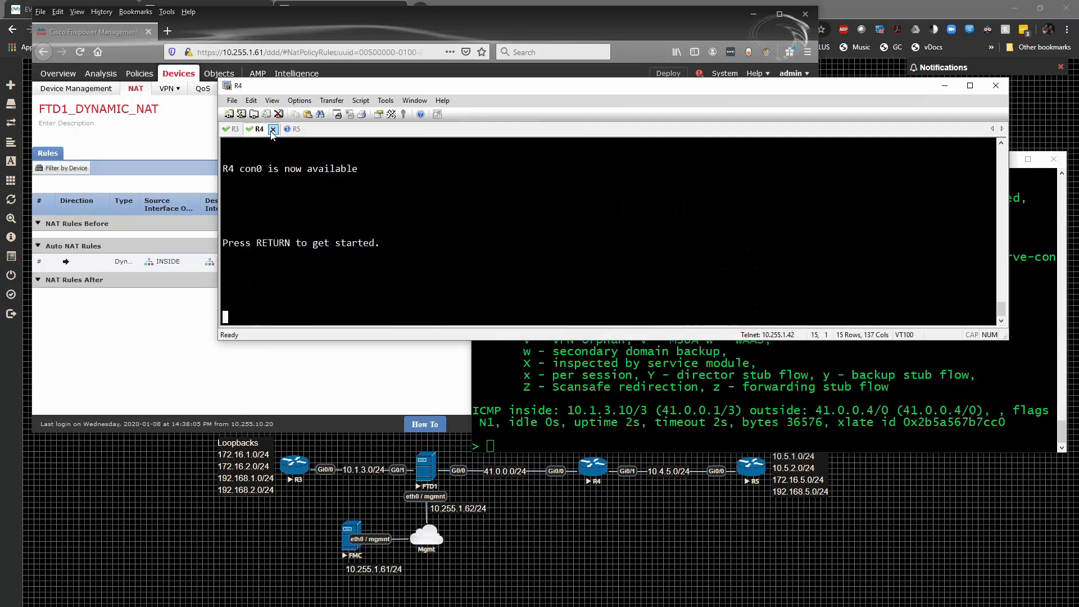
key("Return")
type("en")
key("Return")
type("conf t")
key("Return")
- Create a local user account on R4 with privilege level 15, entering the username and the account password
type("usern")
key("Tab")
type("Rob pr")
key("Tab")
type("1")
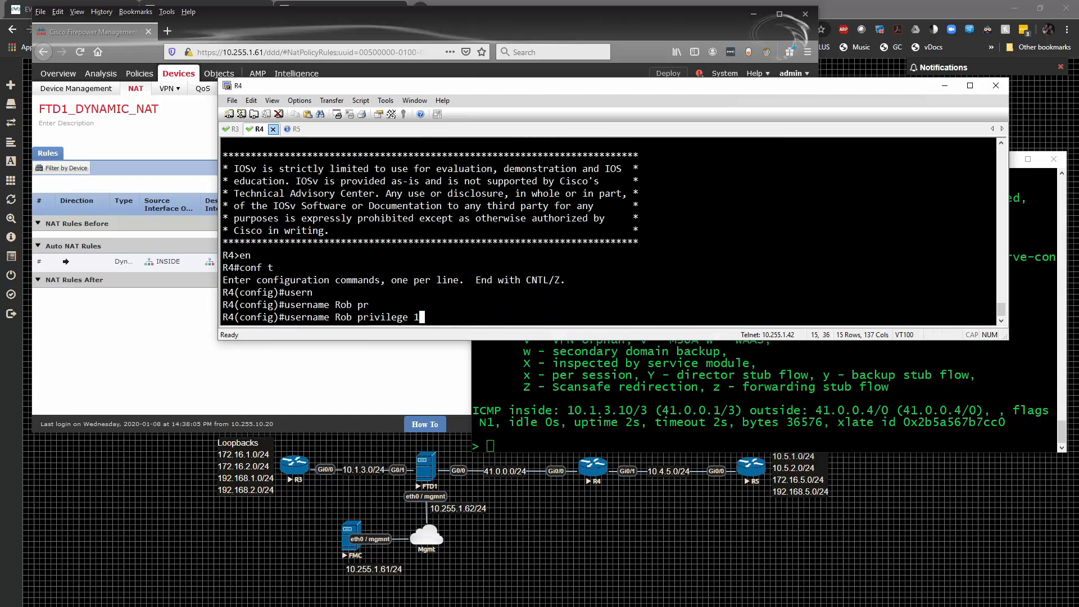
type("5 pas")
key("Tab")
type("cisco")
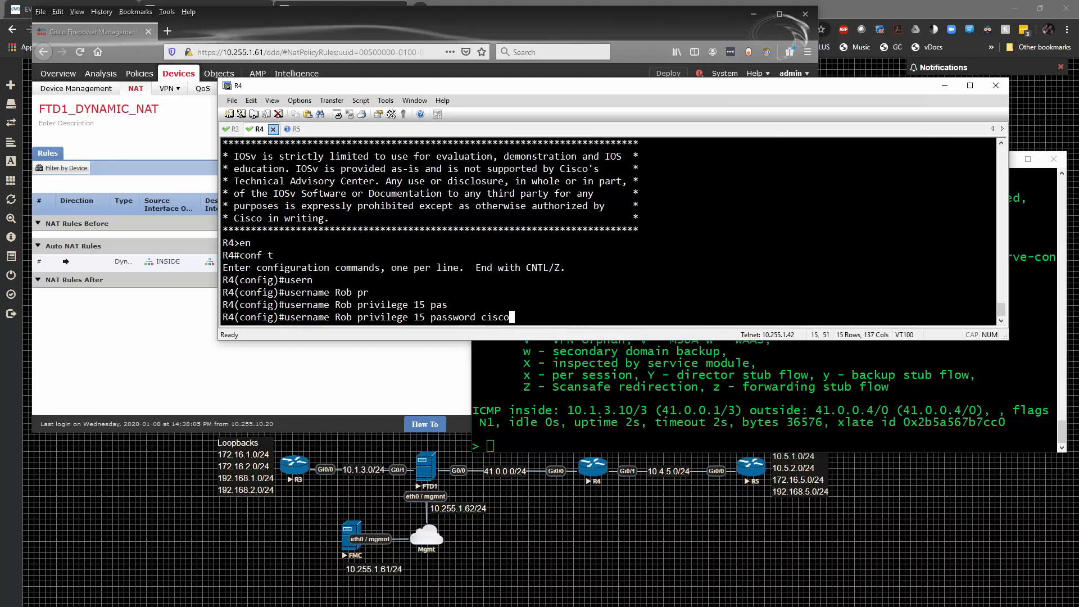
key("Return")
- Set "login local" authentication on R4's vty lines 0 to 4
type("line vty")
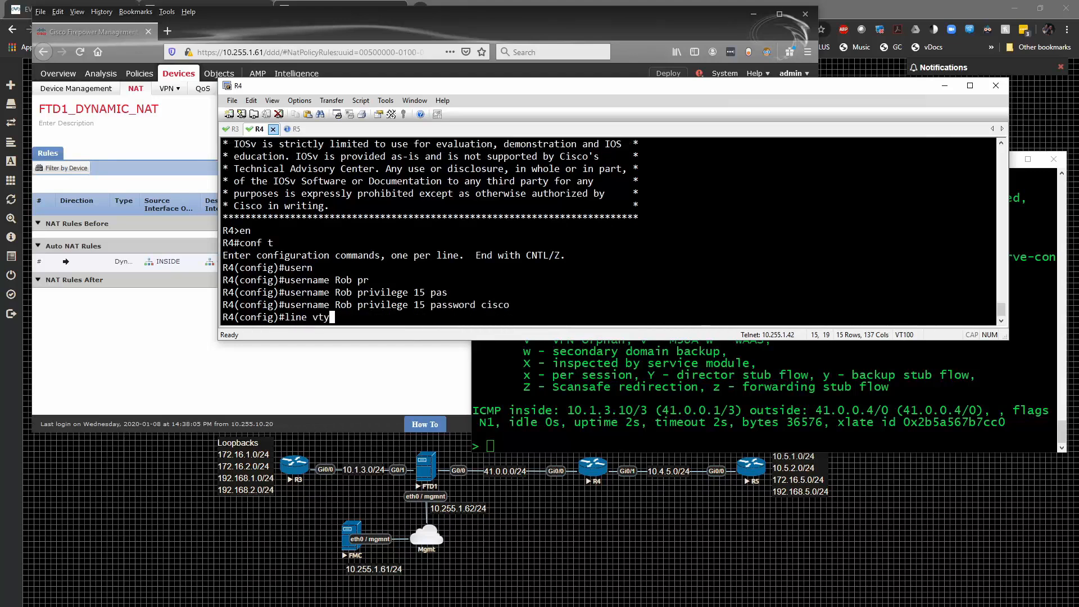
type(" 0 4")
key("Return")
type("lo")
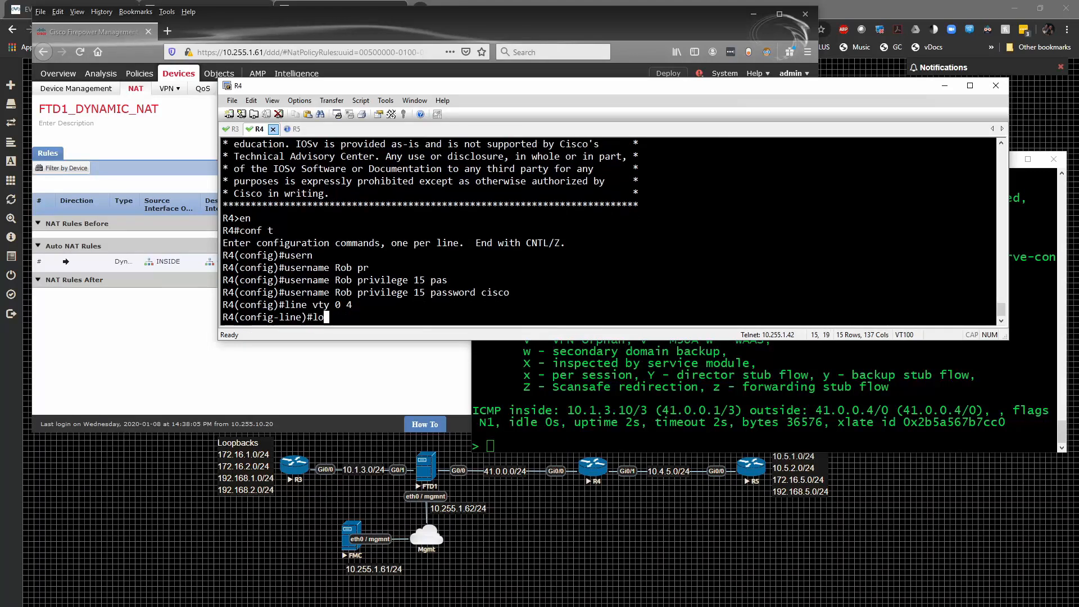
type("gin local")
key("Return")
- Allow telnet and ssh as input transport on R4's vty lines and leave configuration mode
type("tr")
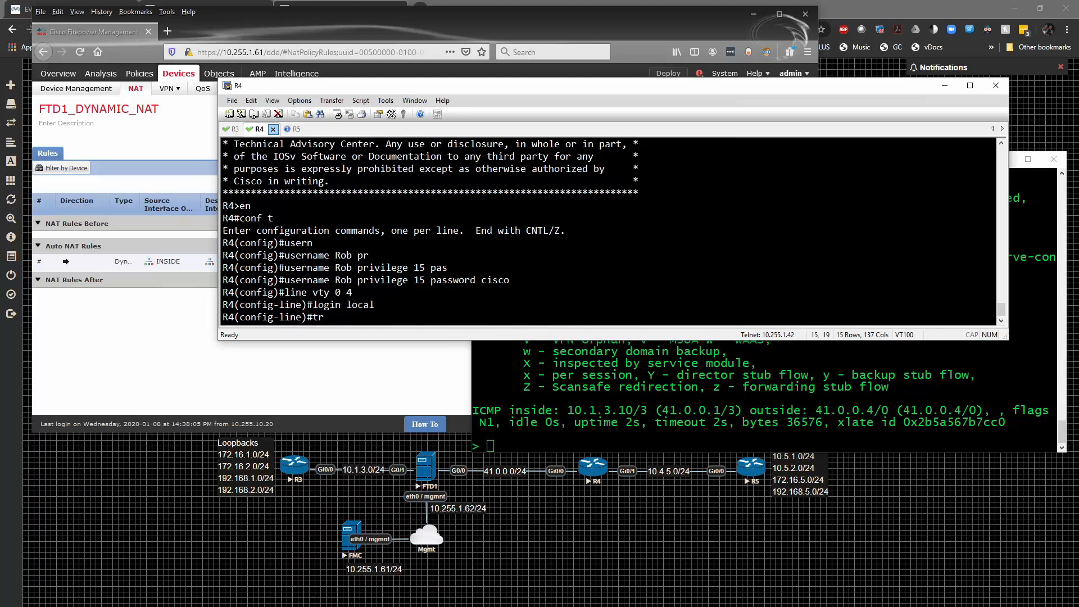
key("Tab")
type("in")
key("Tab")
type("tel")
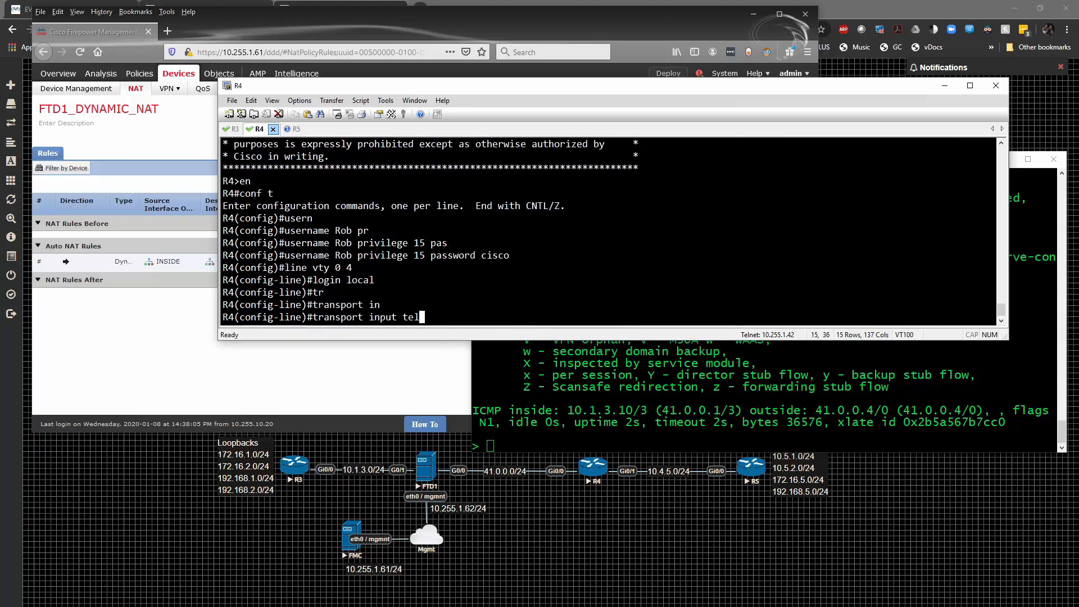
type("net ssh")
key("Return")
type("end")
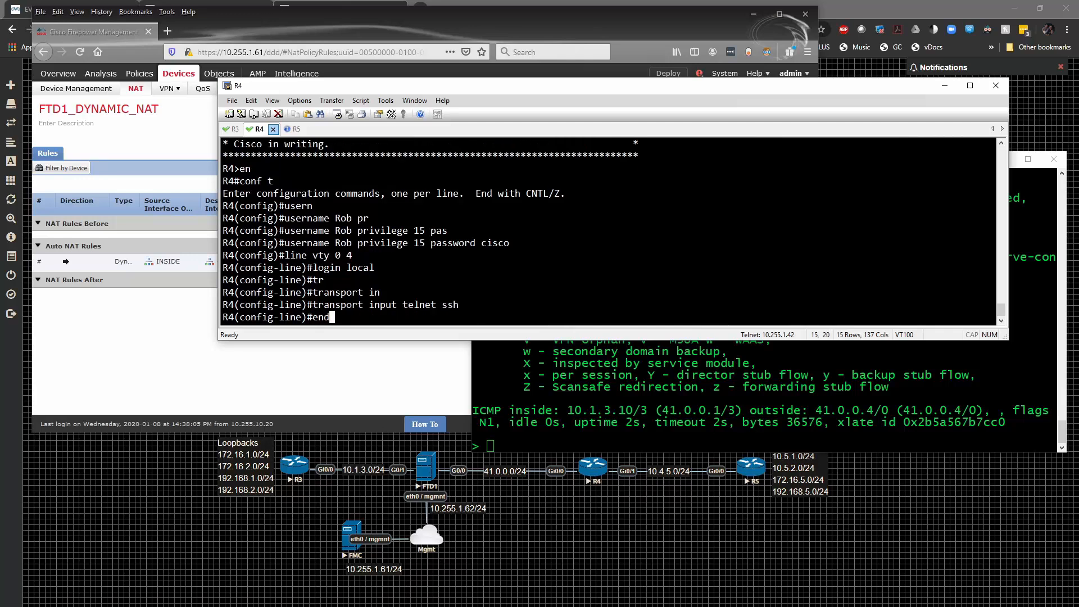
key("Return")
key("Return")
key("Return")
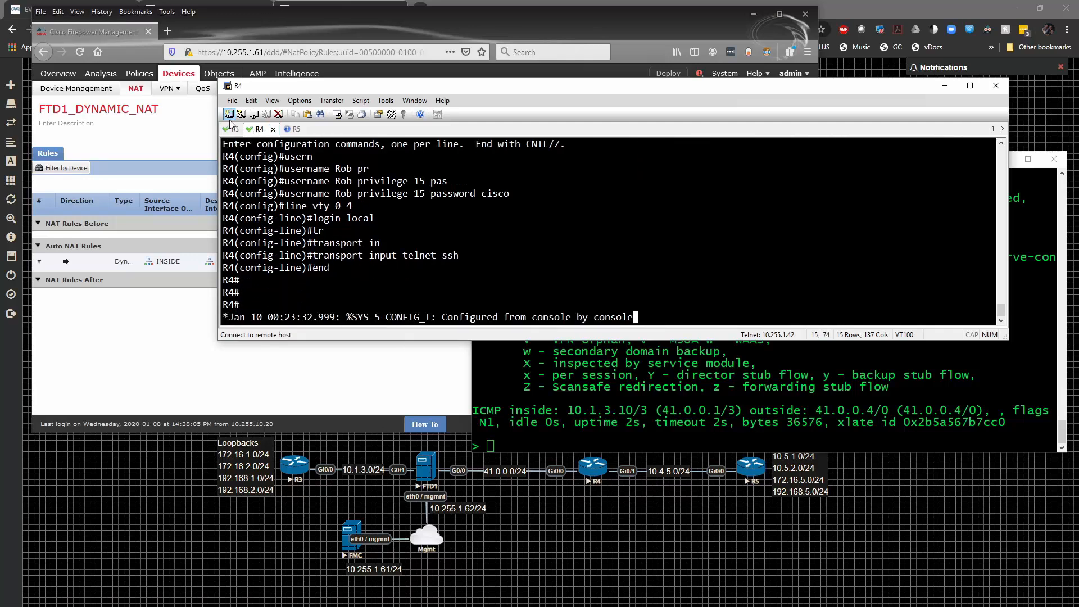
- Switch to the R3 session and open a telnet connection to 41.0.0.4
left_click(231, 129)
type("telnet")
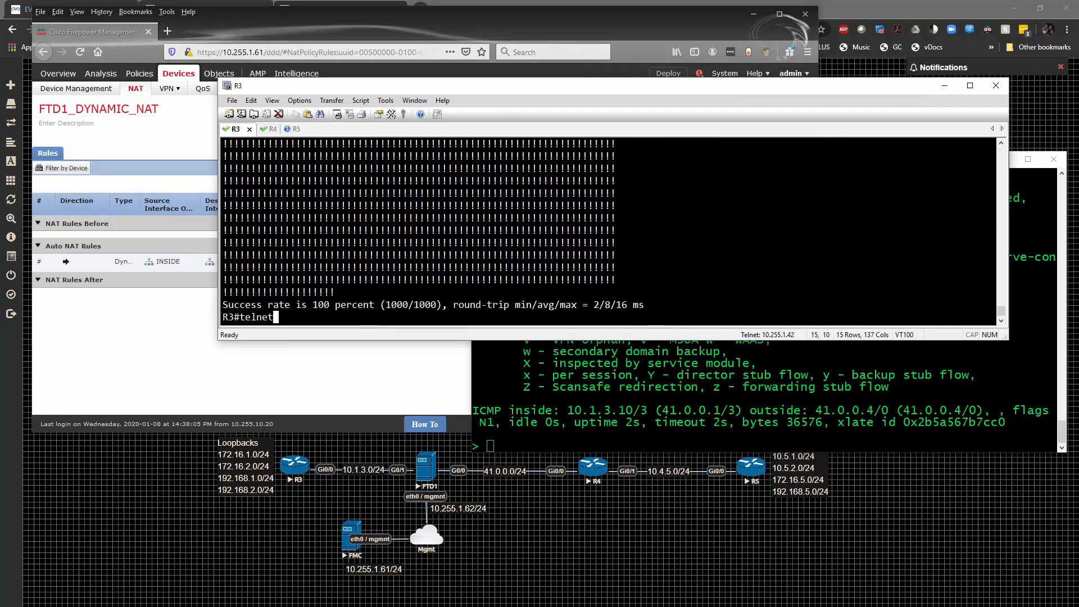
type(" 41.0.0.4")
key("Return")
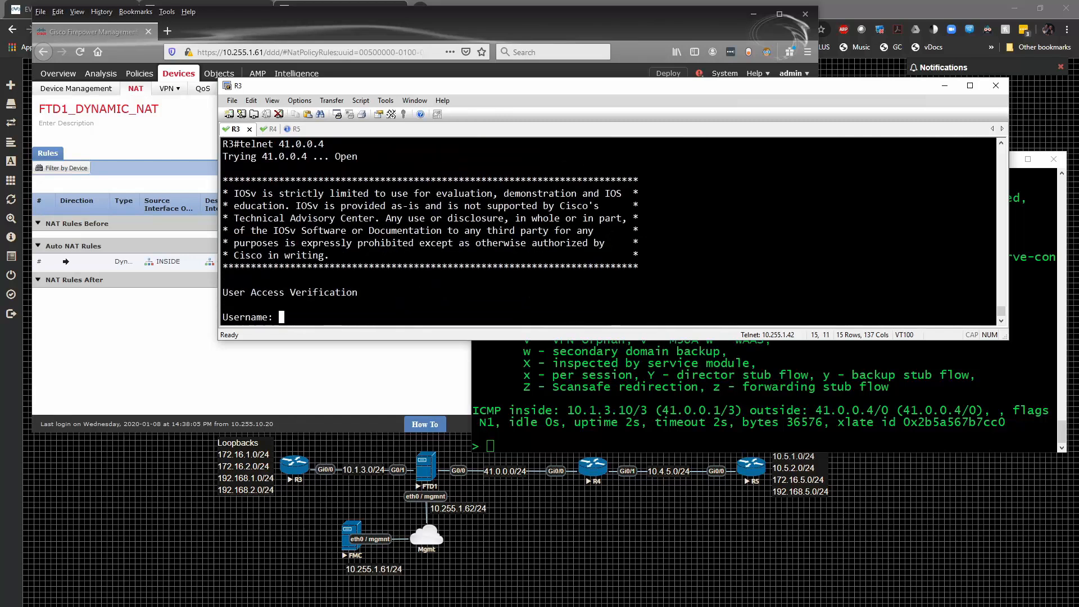
- Log in to the telnet session on R4 with the local username and the account password
key("alt+Tab")
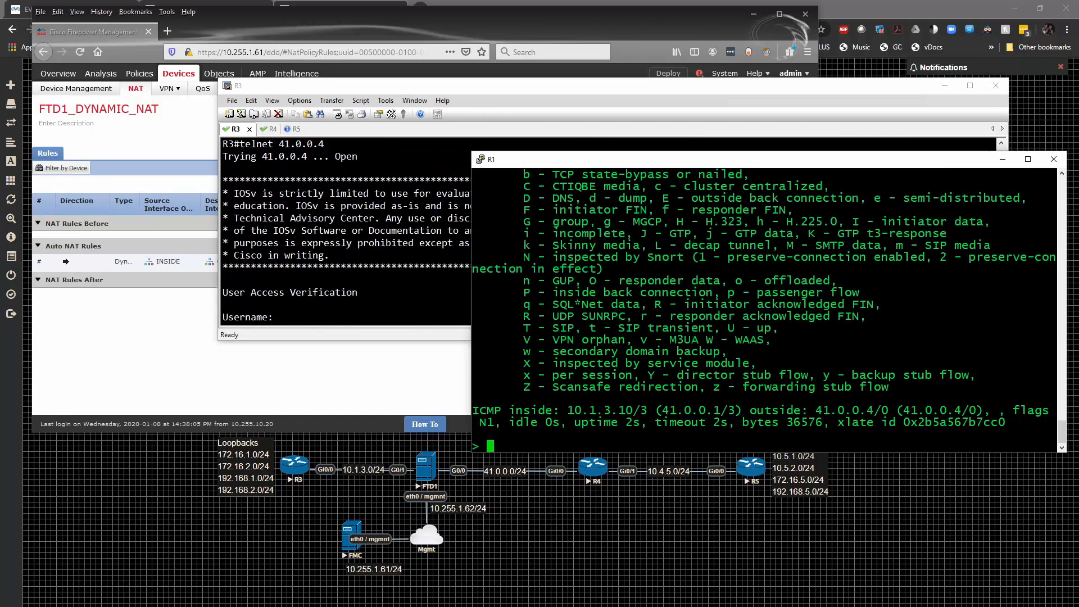
left_click(406, 328)
type("Rob")
key("Return")
key("Return")
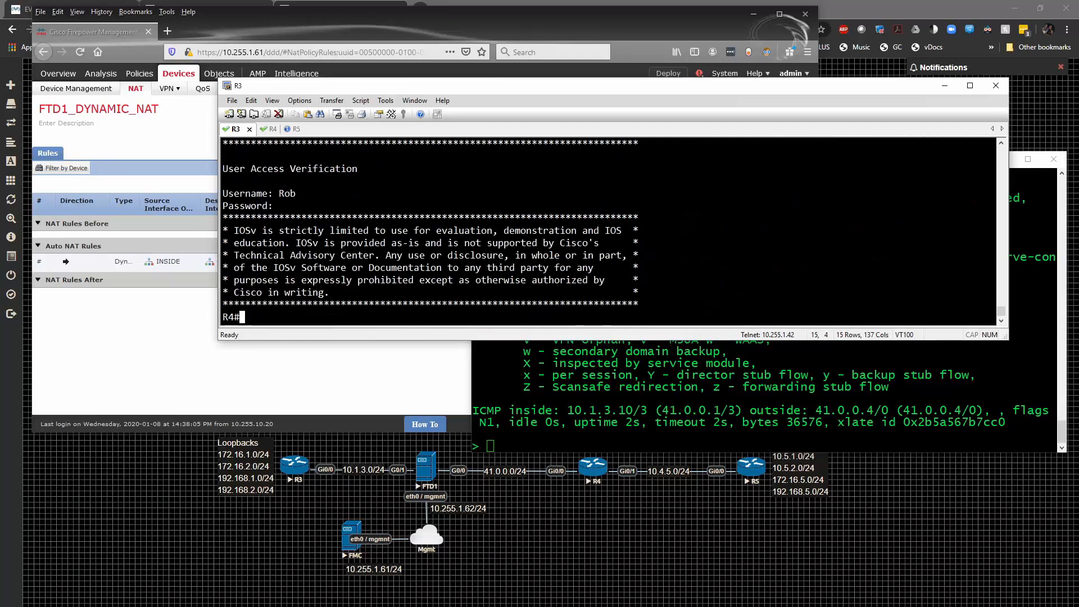
- Switch to the R1 terminal window and run "show conn long" to examine the translated telnet connection
key("alt+Tab")
key("Up")
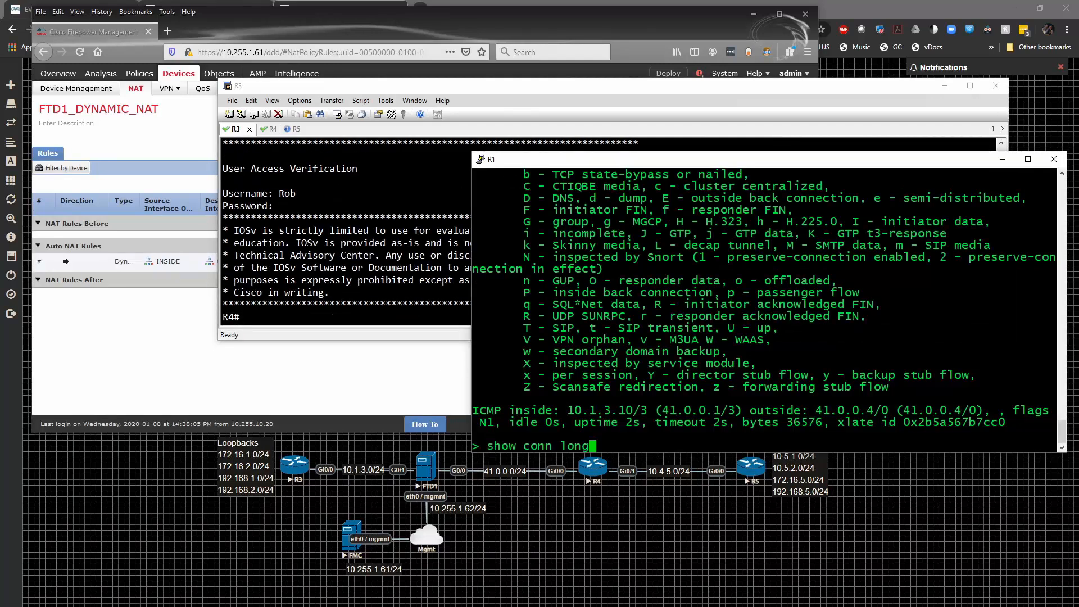
key("Return")
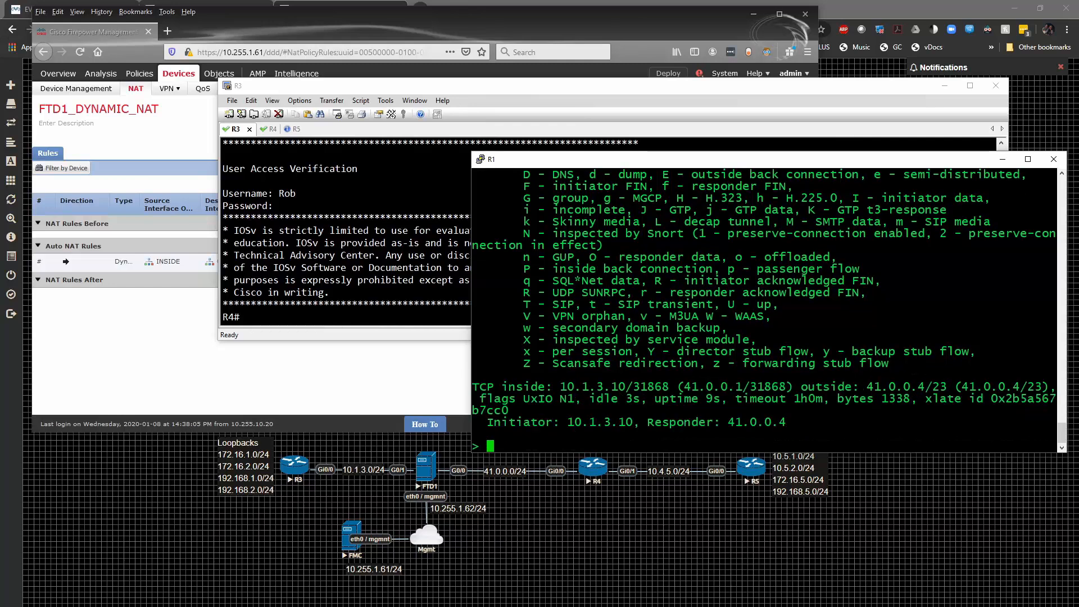
- Display the NAT hit counters with "show nat" and highlight the auto NAT policy entry
type("show nat")
key("Return")
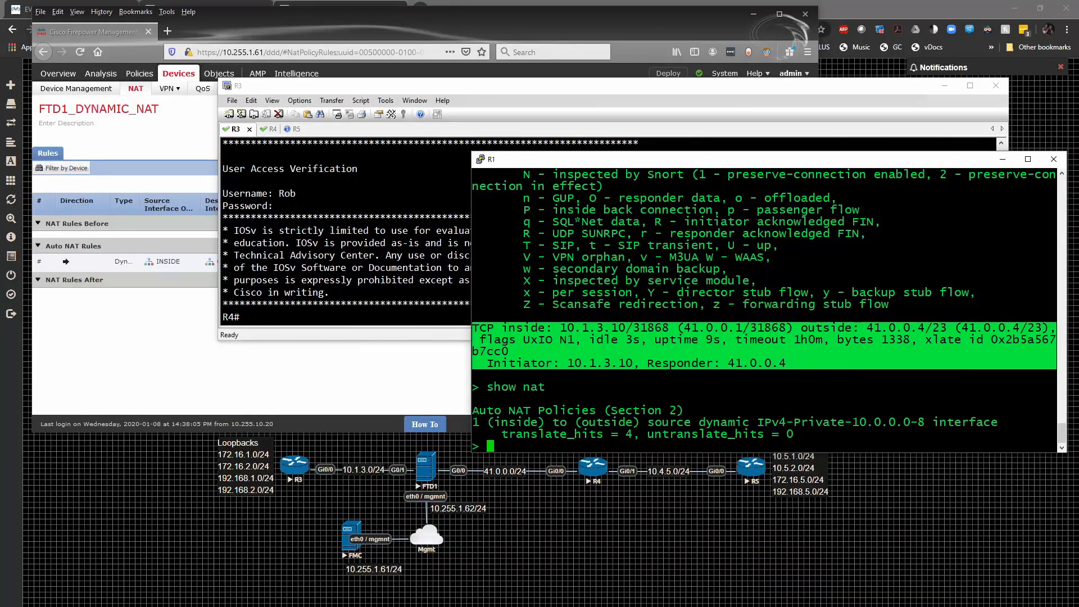
left_click_drag(488, 423, 802, 436)
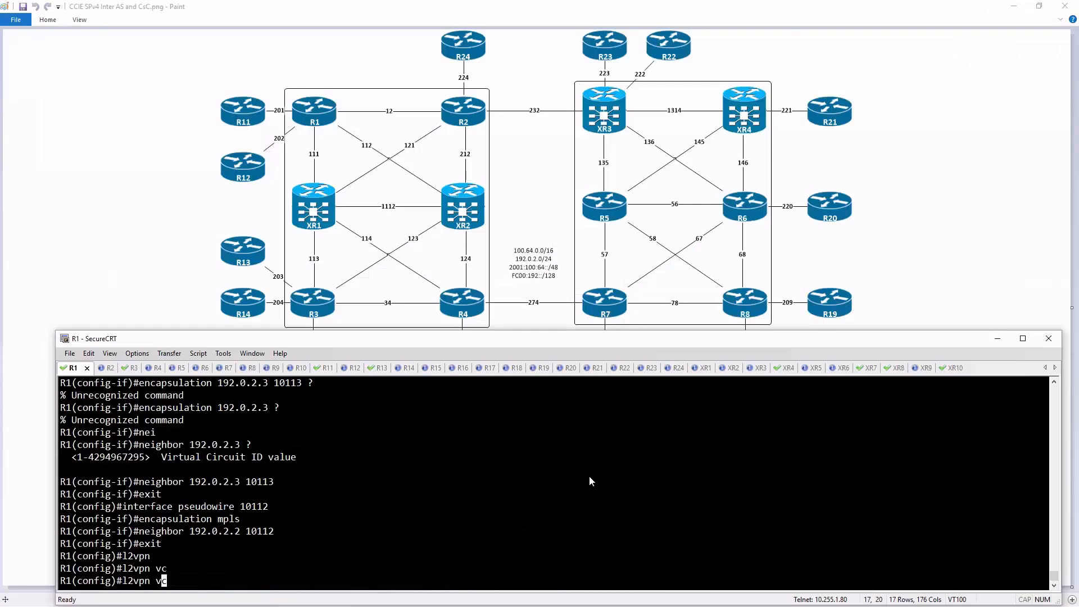
- Begin the "l2vpn vfi context" command in the R1 SecureCRT session, with a context name starting with MP2M
type("vc")
key("Tab")
key("BackSpace")
type("f")
key("Tab")
type("c")
key("Tab")
type("MP2M")
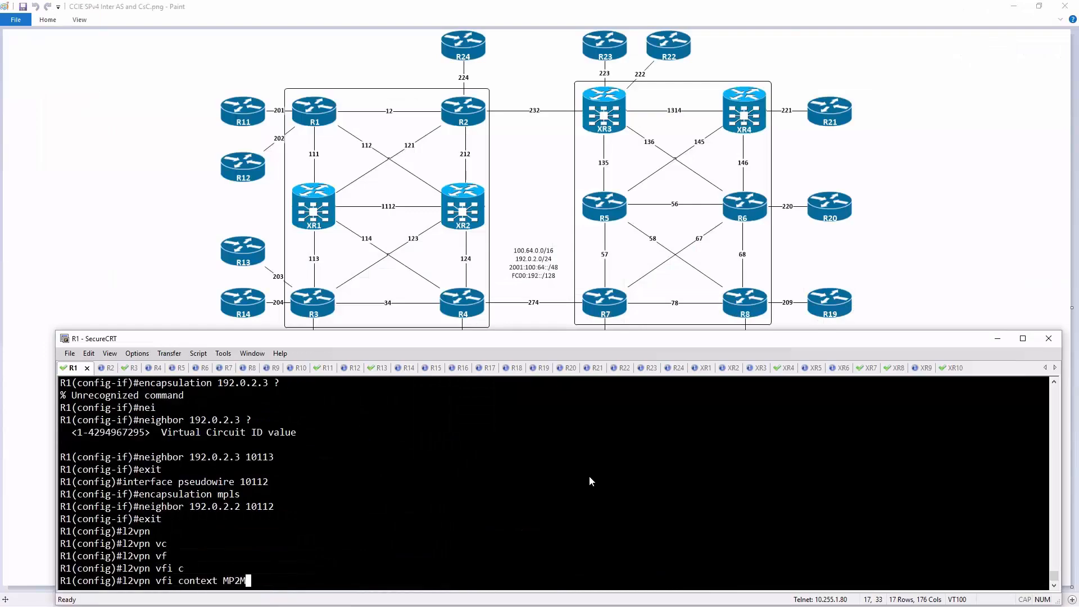